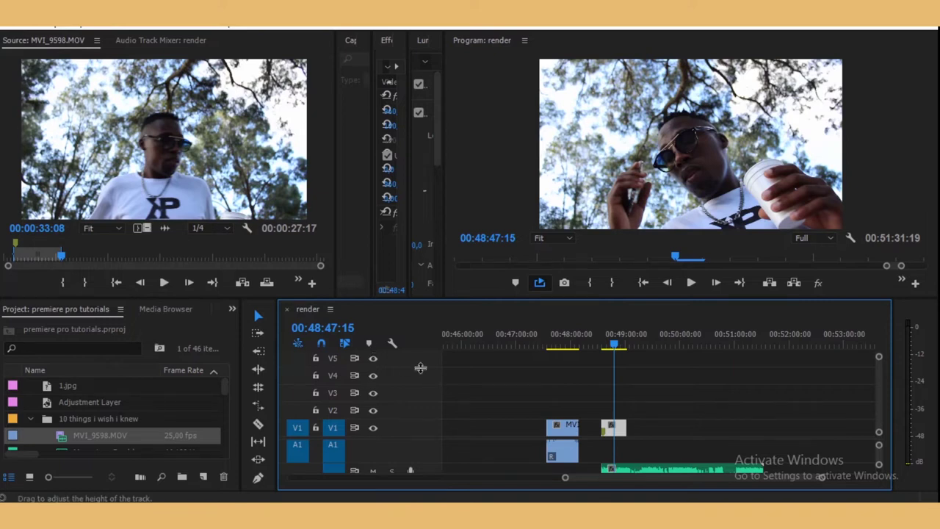
Clean the media cache database in the Media preferences and accept the settings.
click(29, 27)
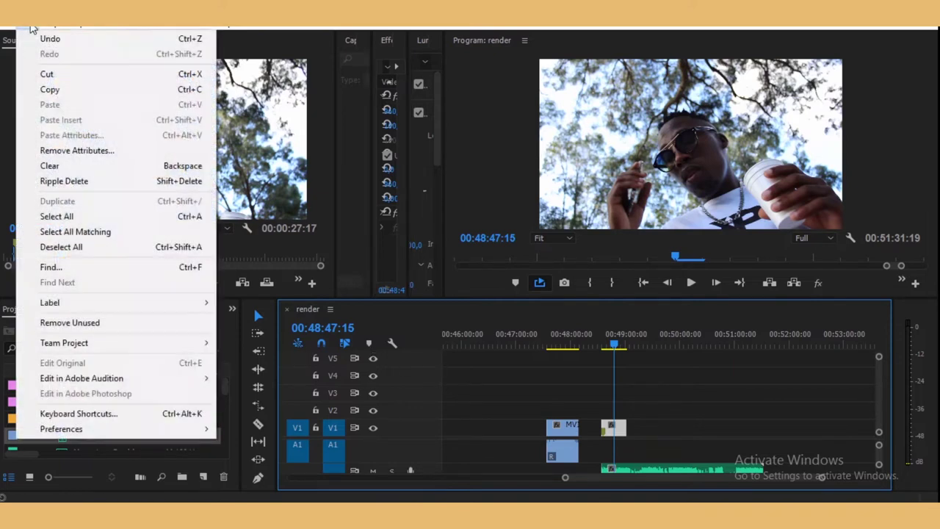
mouse_move(120, 431)
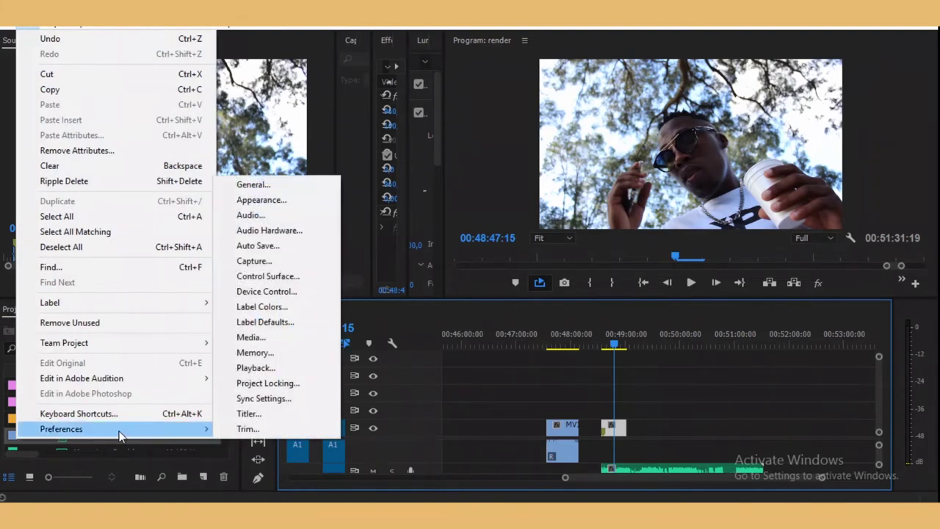
click(267, 337)
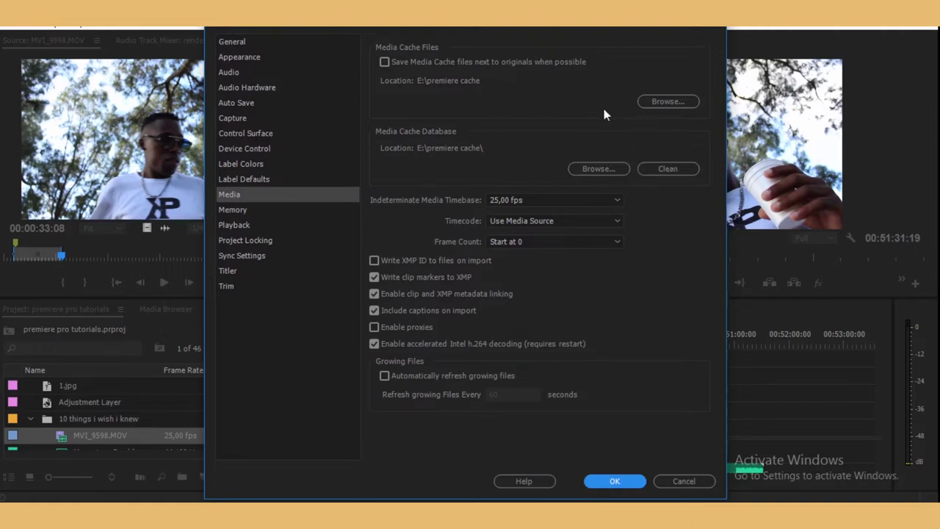
click(663, 168)
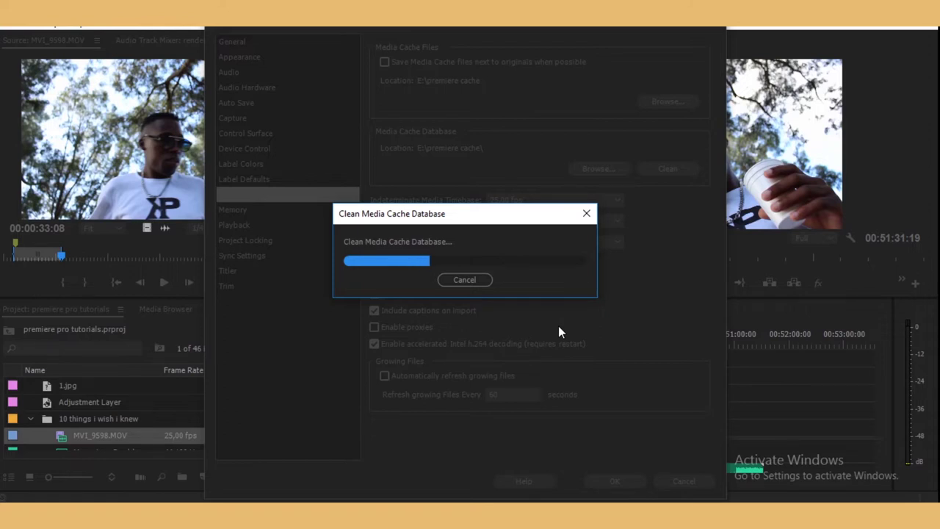
click(615, 482)
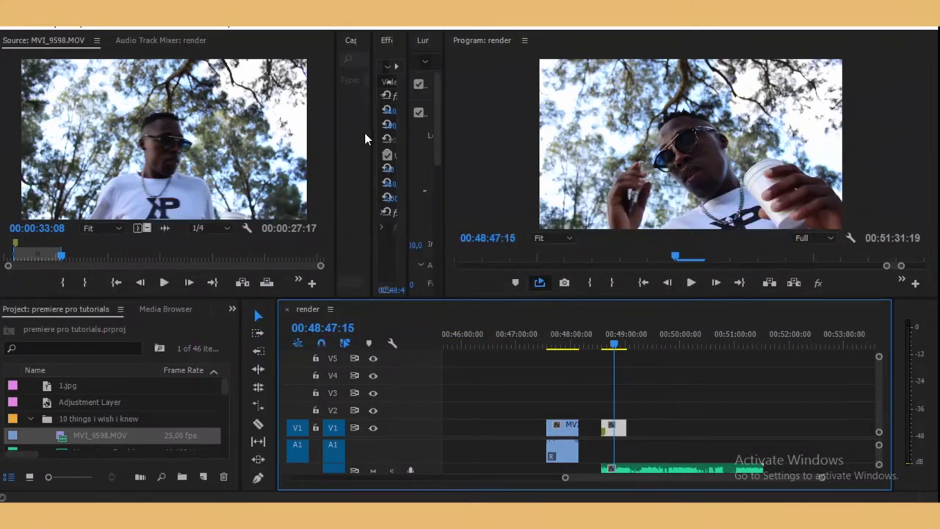
Place the playhead at 00:48:00:08, butt the second V1 clip against the end of the first, and select the first clip.
drag(616, 346, 570, 348)
drag(615, 433, 593, 431)
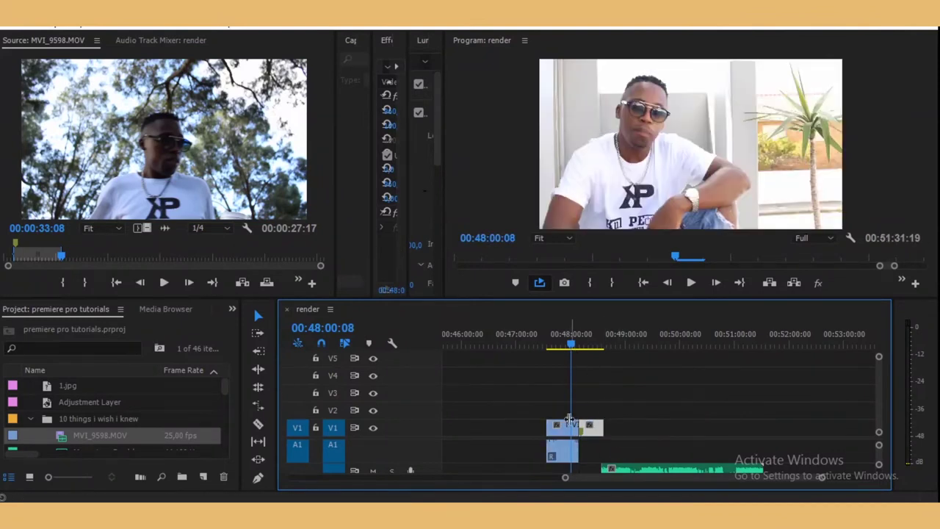
click(569, 428)
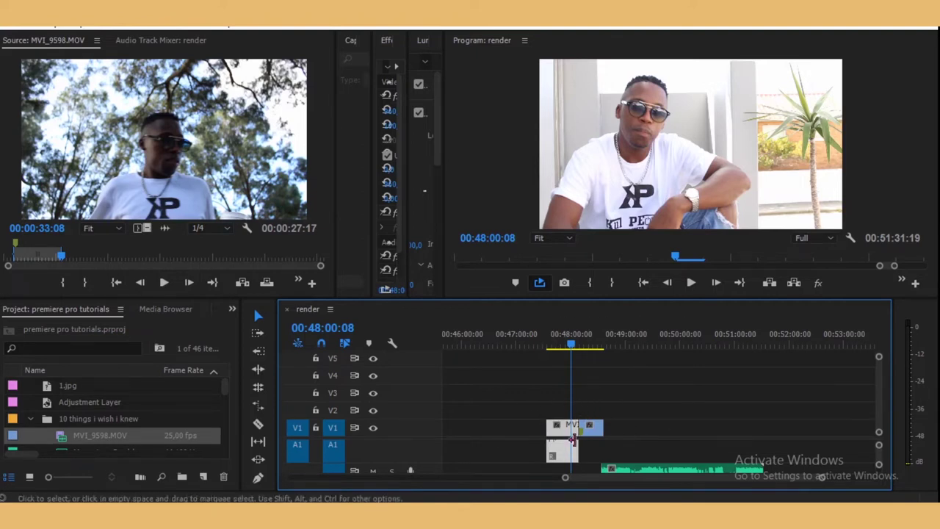
Create a 1920 x 1080, 25 fps adjustment layer and place it on V2 spanning both V1 clips.
scroll(93, 387, down, 3)
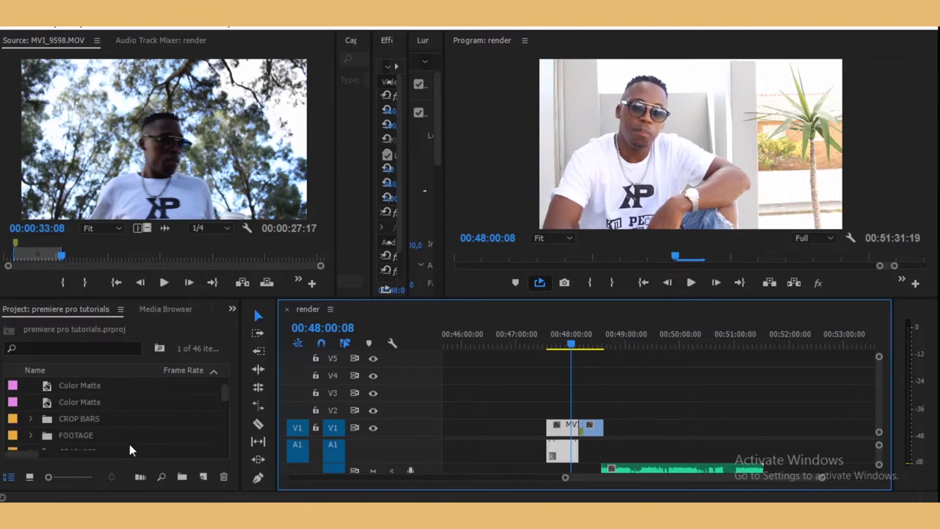
click(203, 476)
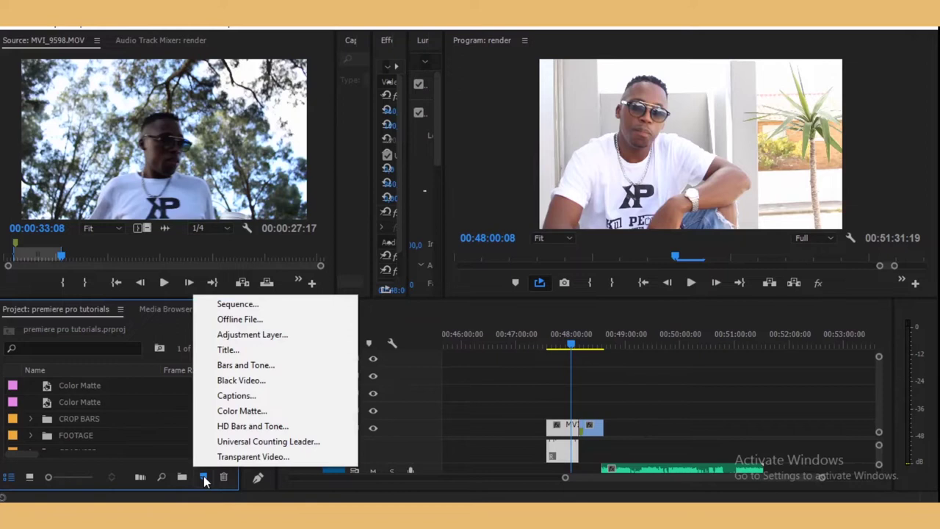
click(245, 334)
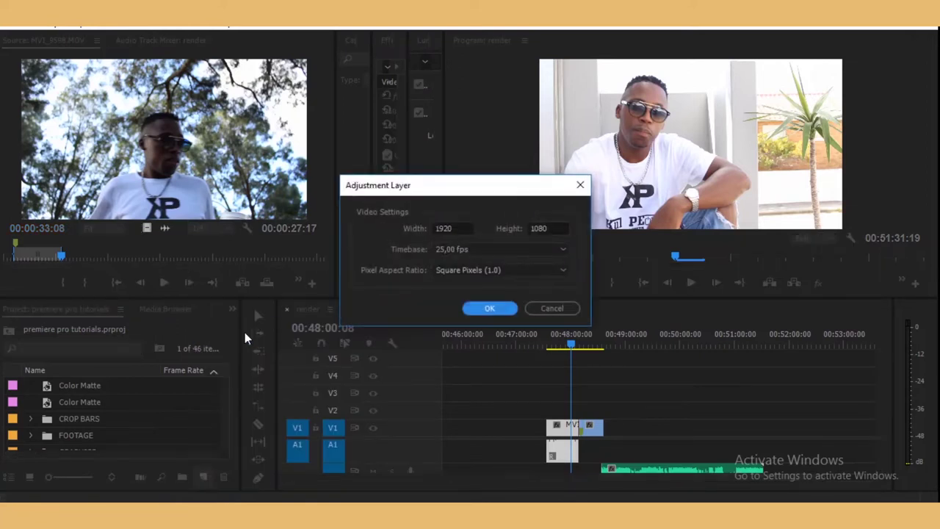
click(479, 309)
drag(62, 385, 603, 409)
click(580, 411)
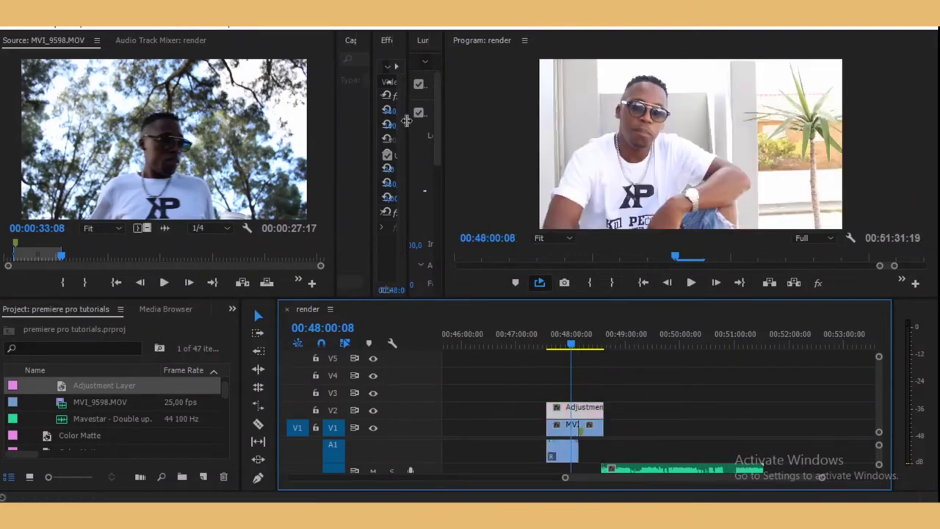
Search the effects for "vhs" and apply the uni.VHS video effect to the adjustment layer on V2.
drag(371, 108, 336, 116)
click(232, 308)
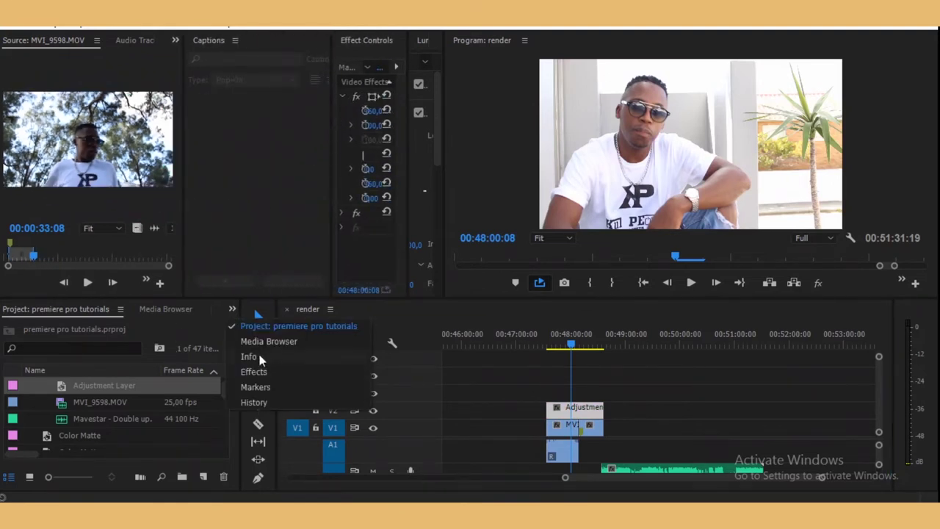
click(256, 371)
click(37, 327)
text(vhs)
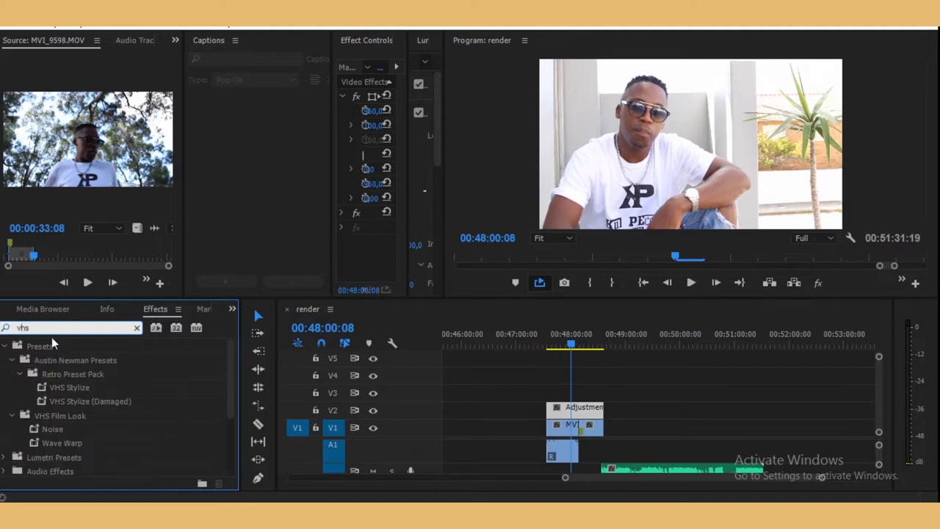
scroll(107, 423, down, 5)
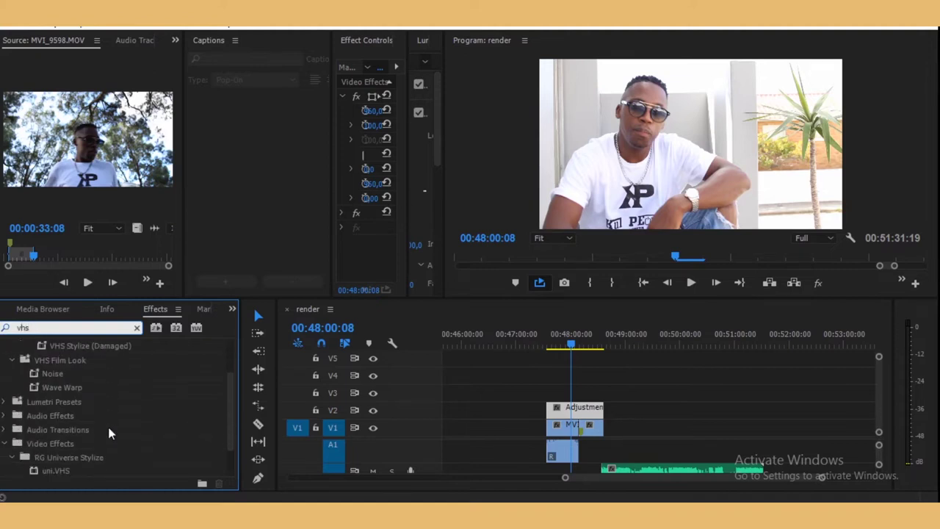
drag(39, 428, 578, 408)
drag(332, 151, 180, 151)
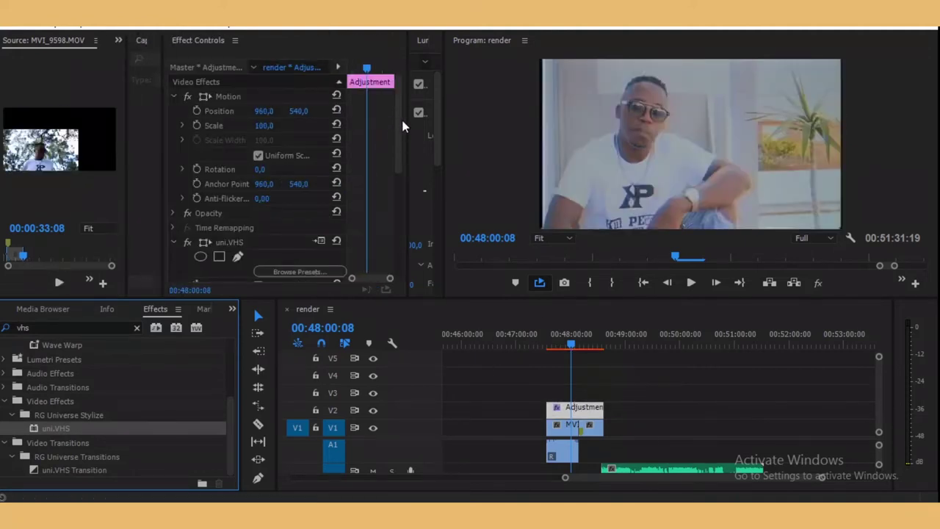
Examine the uni.VHS settings and scrub across the two clips to preview the effect.
drag(396, 115, 402, 182)
scroll(403, 181, down, 3)
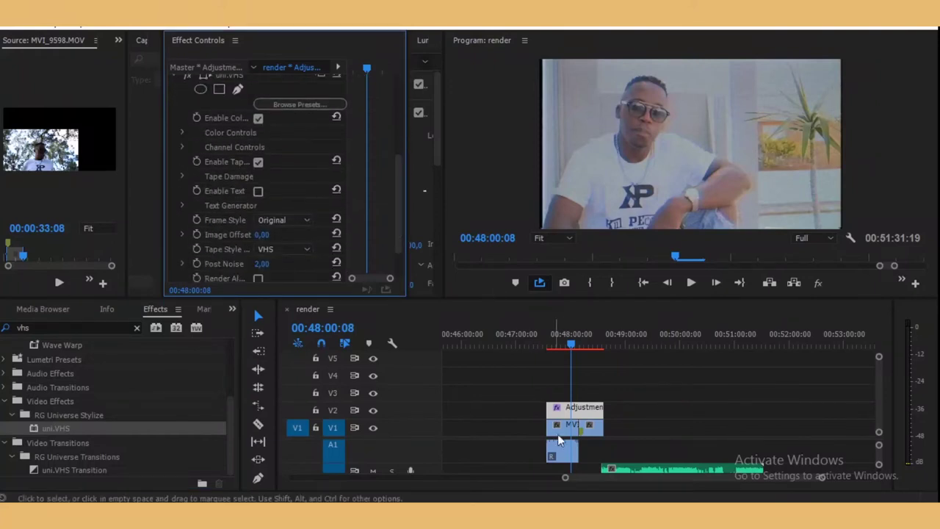
click(572, 343)
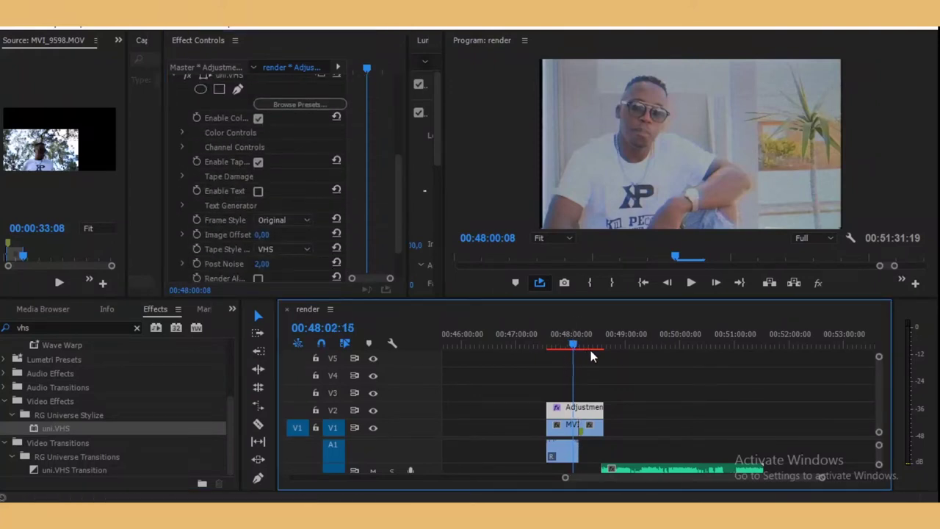
click(580, 341)
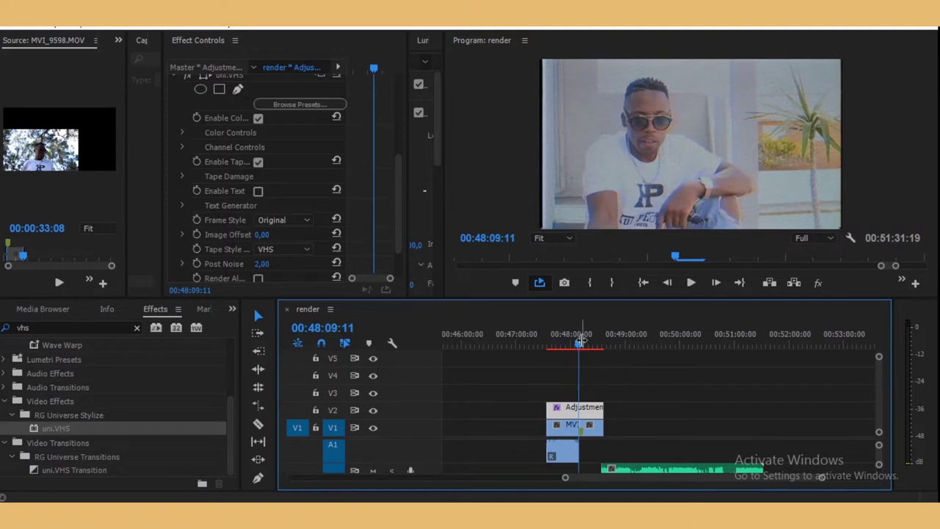
drag(579, 342, 568, 368)
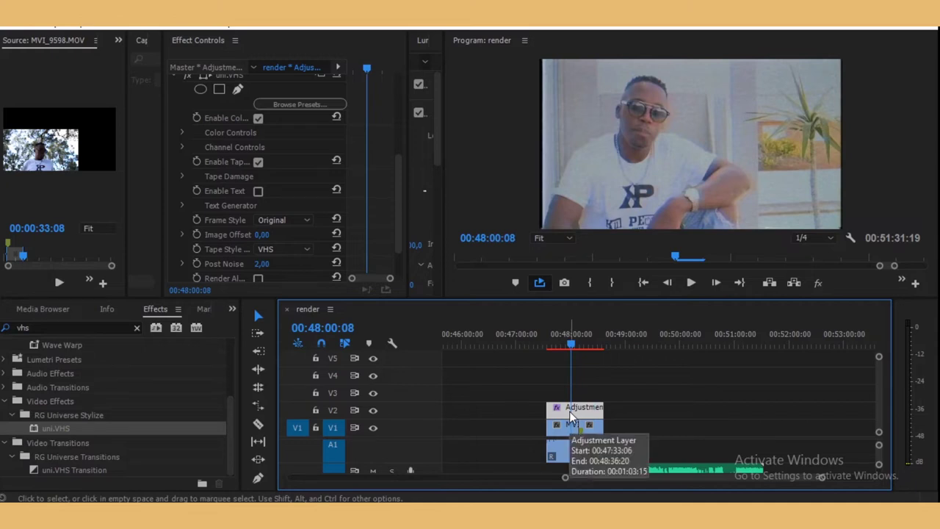
Delete the adjustment layer from V2 and move the playhead back to 00:47:47:08.
scroll(238, 172, up, 1)
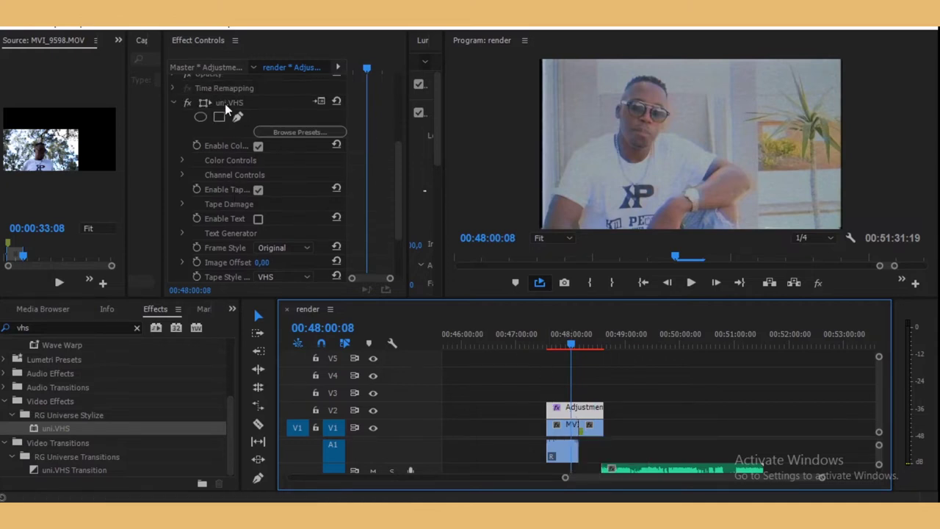
key(Delete)
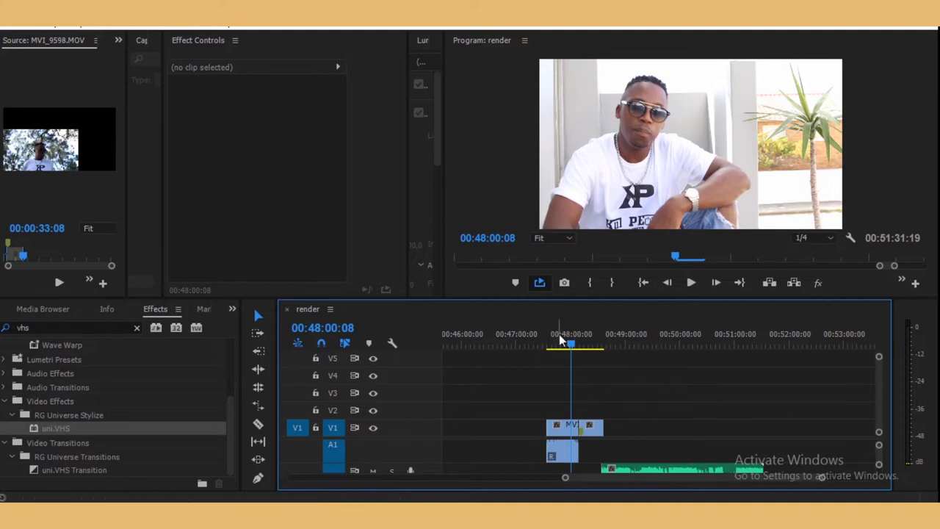
drag(571, 347, 558, 377)
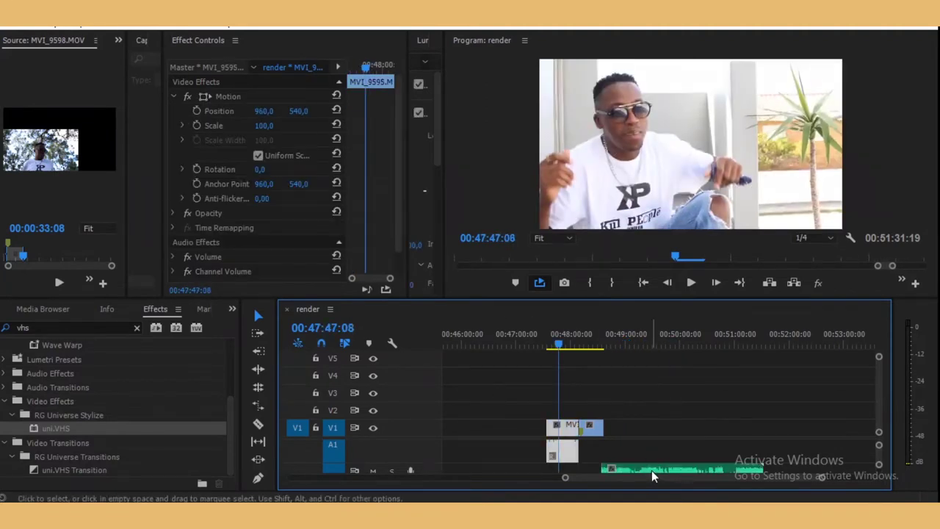
Select the MVI_9595 clip and the music clip on A2, and synchronize them by audio using the Mix Down track channel.
click(563, 450)
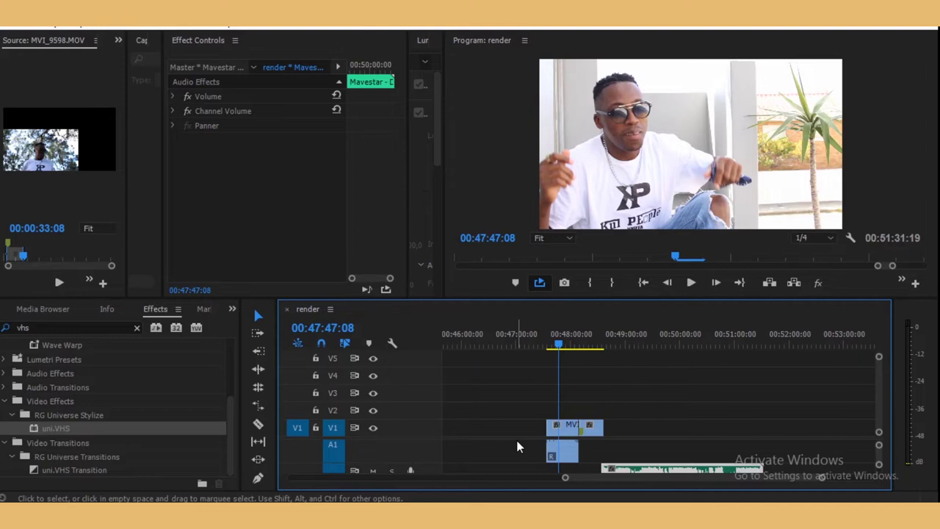
drag(516, 445, 649, 469)
right_click(627, 452)
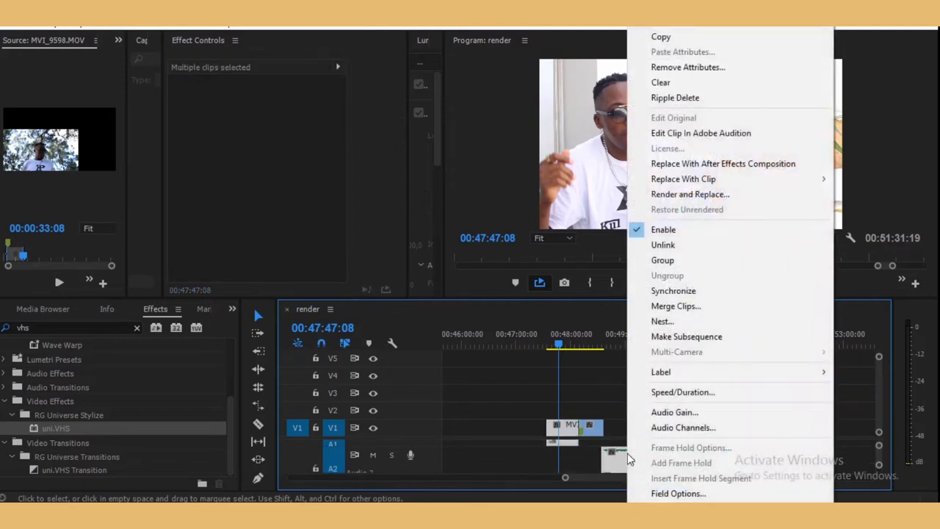
click(673, 290)
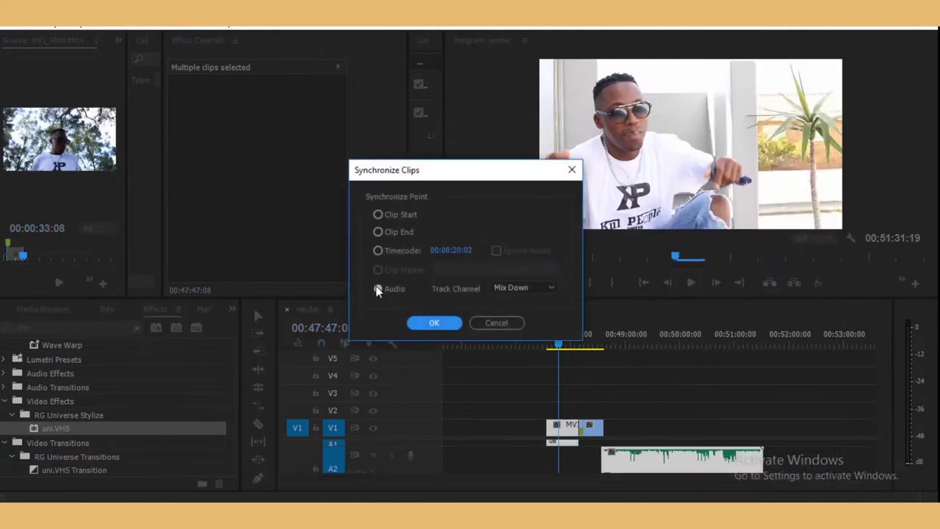
click(434, 324)
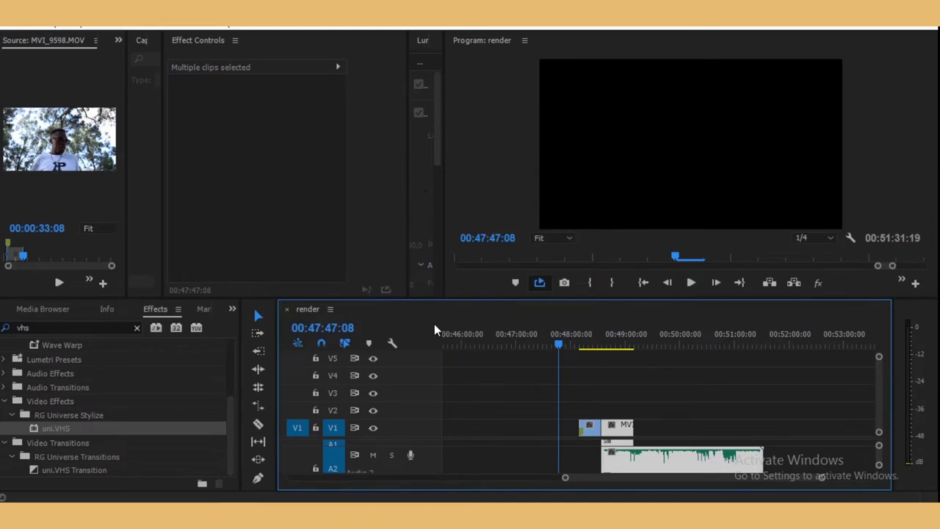
Play the synchronized section from 00:48:48:09 to check that picture and music match.
drag(560, 344, 617, 349)
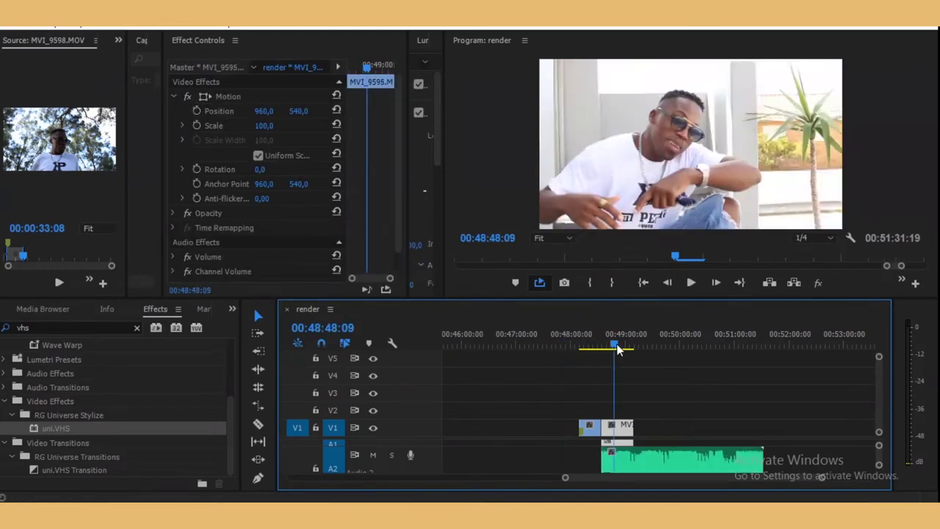
click(690, 282)
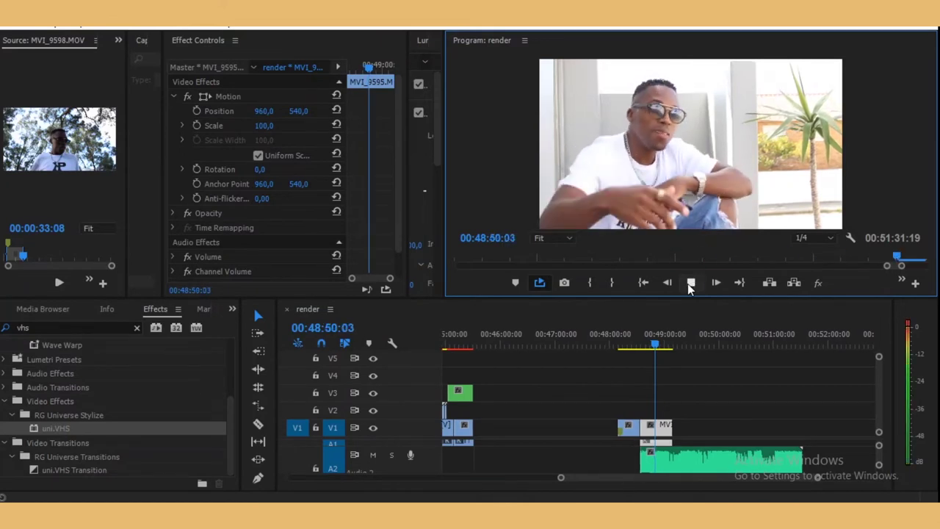
click(690, 282)
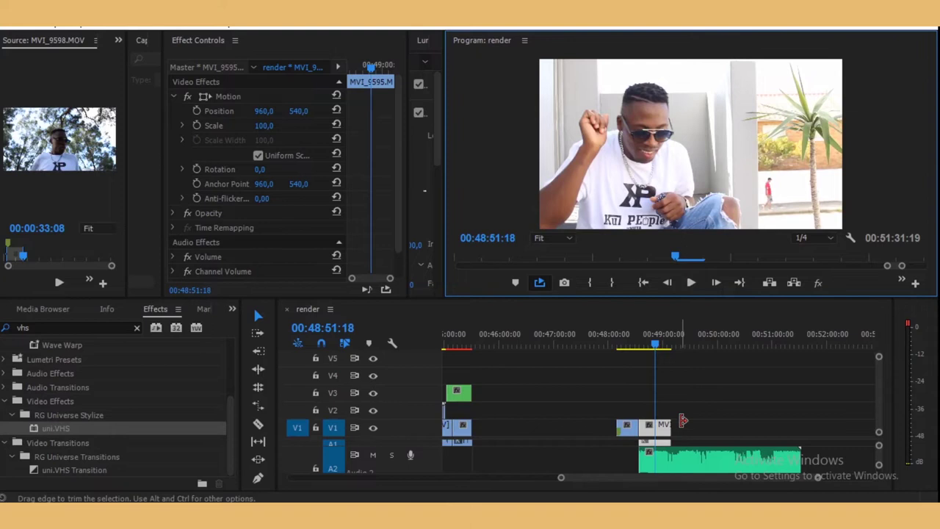
click(683, 421)
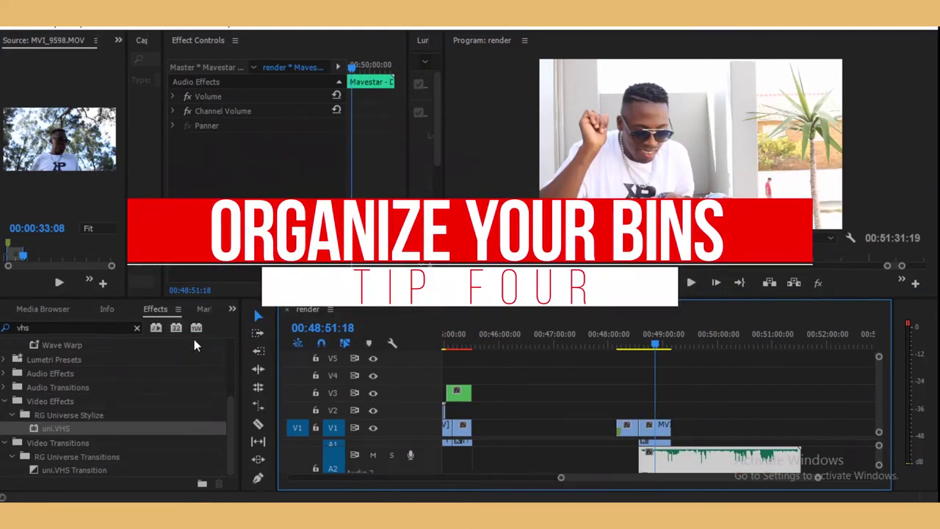
Show the project's bin list maximized and collapse the "10 things i wish i knew", SOUND and SPITED bins.
click(232, 309)
click(247, 325)
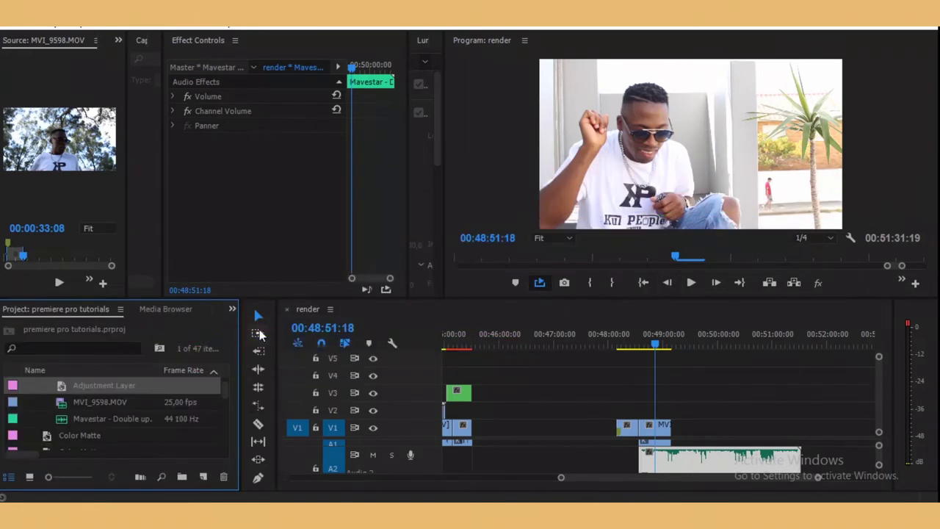
scroll(92, 422, up, 3)
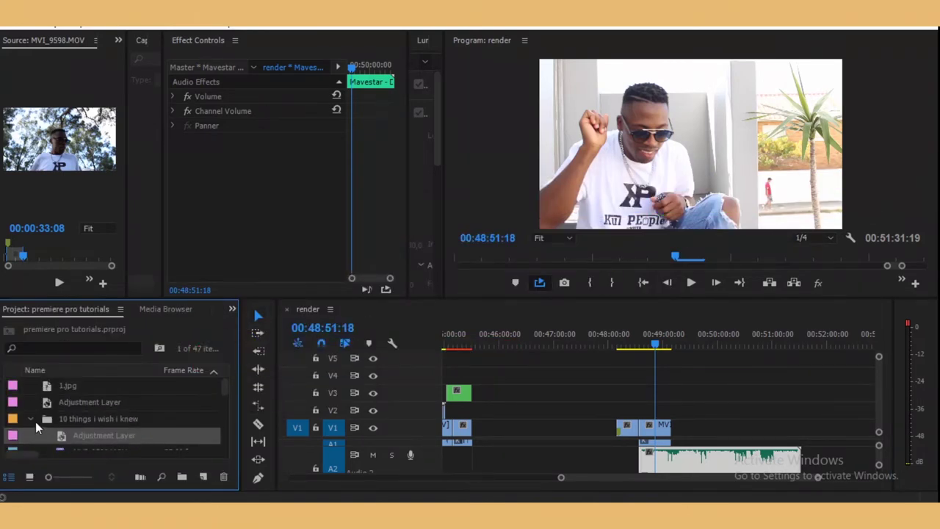
key(grave)
scroll(230, 268, down, 5)
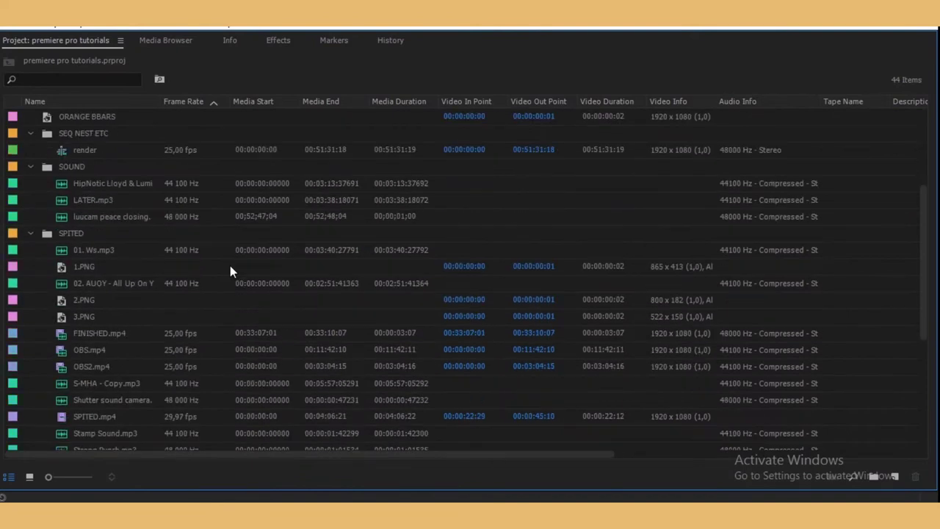
scroll(230, 268, up, 5)
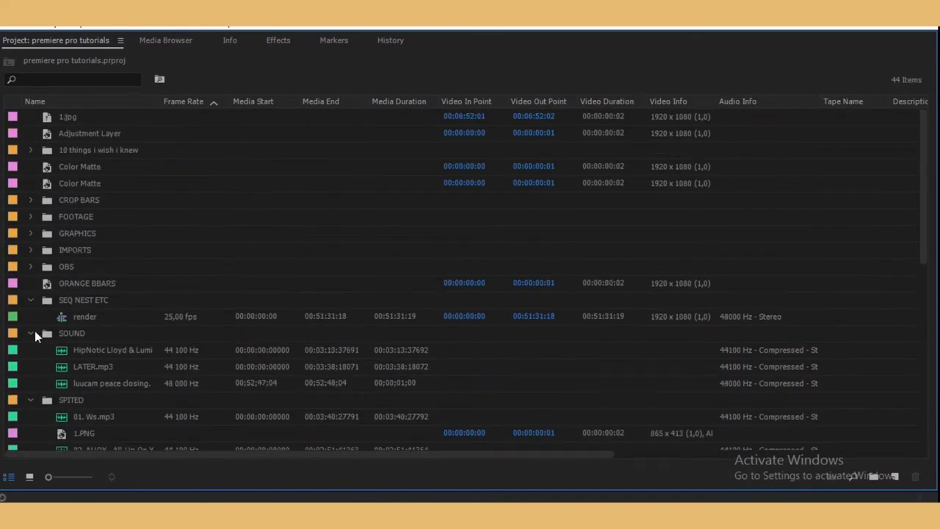
click(32, 332)
click(30, 350)
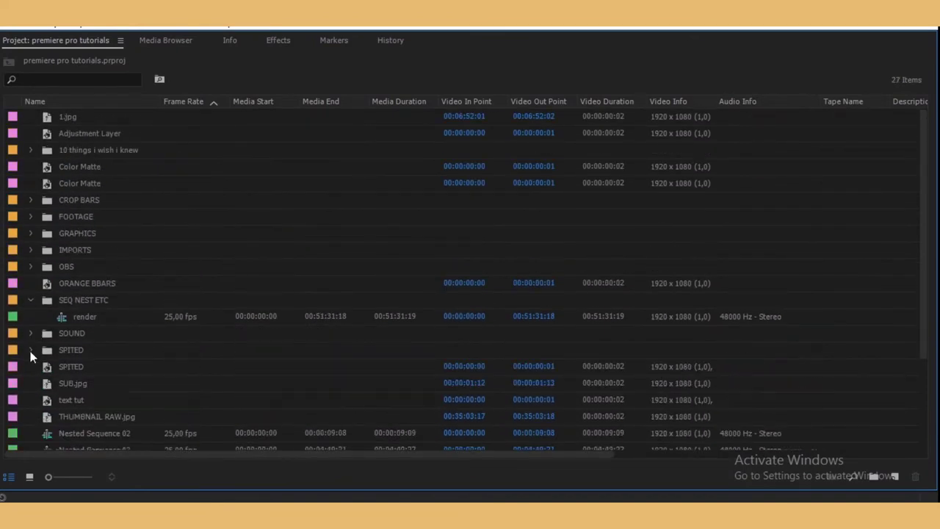
Collapse the SEQ NEST ETC bin in the project list.
click(30, 301)
scroll(169, 372, down, 3)
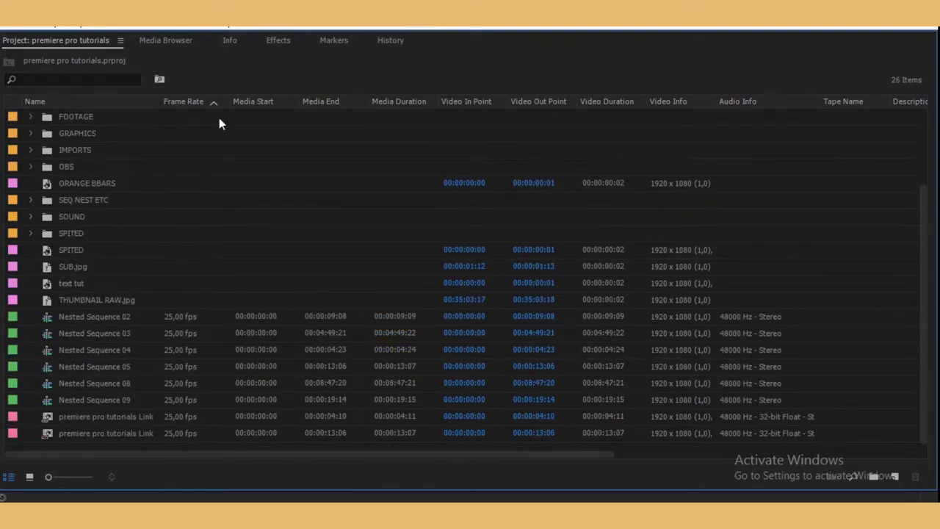
Create a new bin named "hhg" in the project and delete it.
right_click(198, 445)
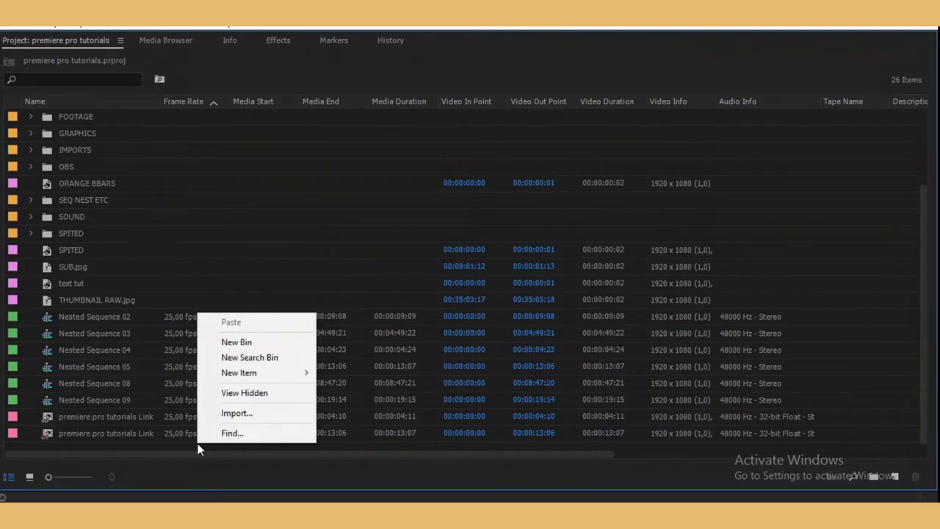
click(242, 342)
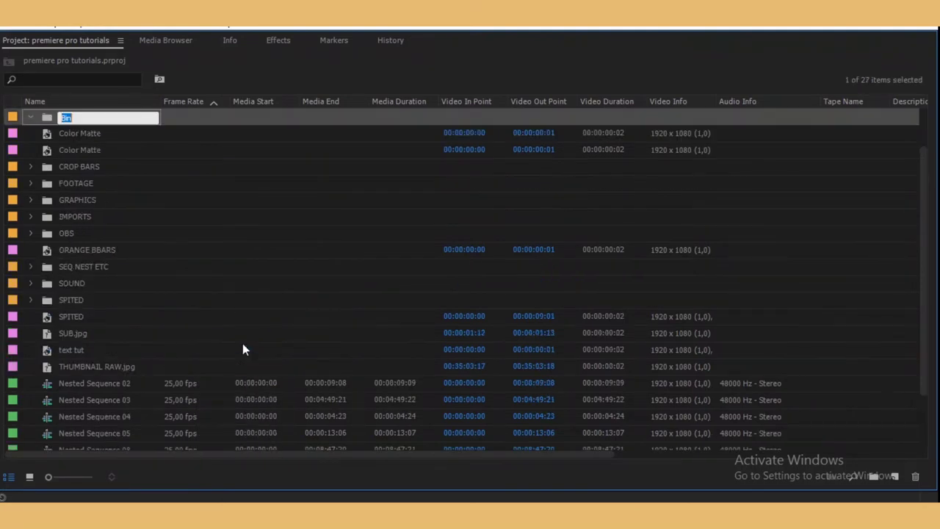
text(hhg)
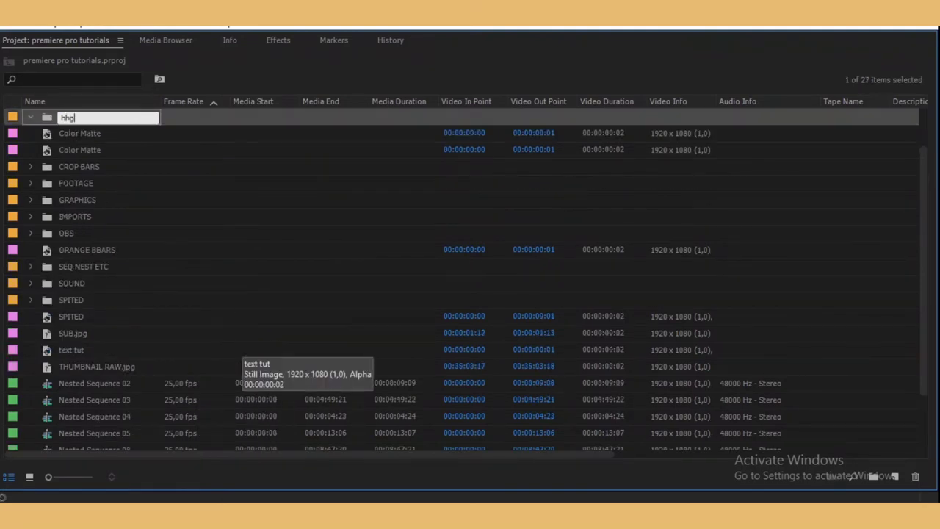
click(98, 189)
click(70, 119)
key(Delete)
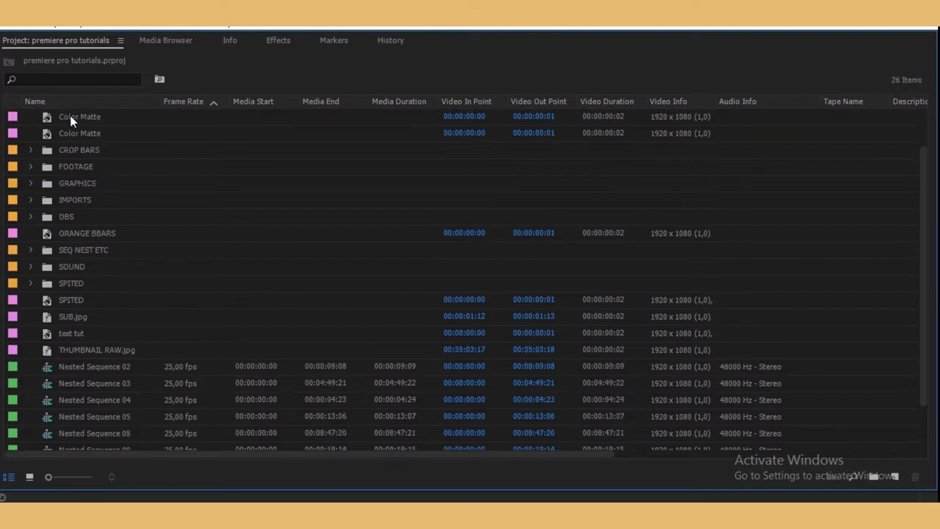
Restore the normal panel layout and set the label colour of the MVI_9598 clip on V1 to Mango.
scroll(250, 285, up, 3)
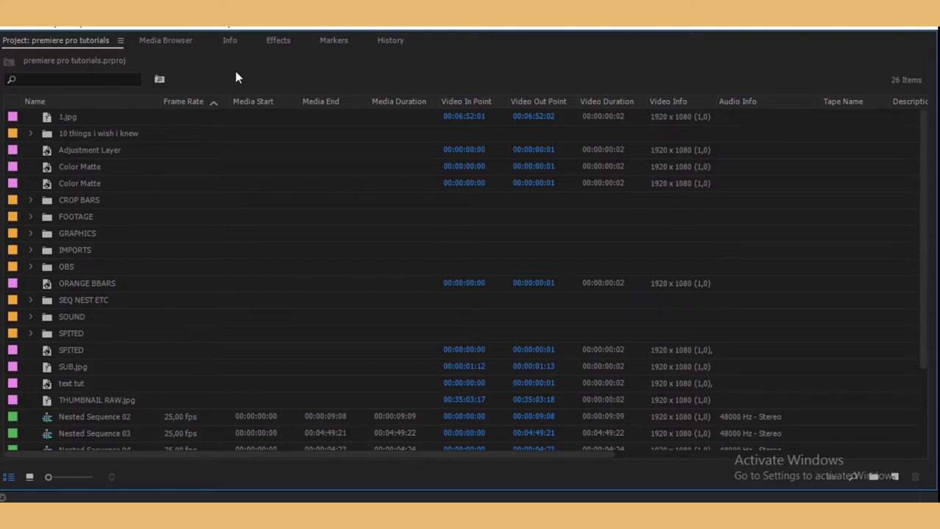
key(grave)
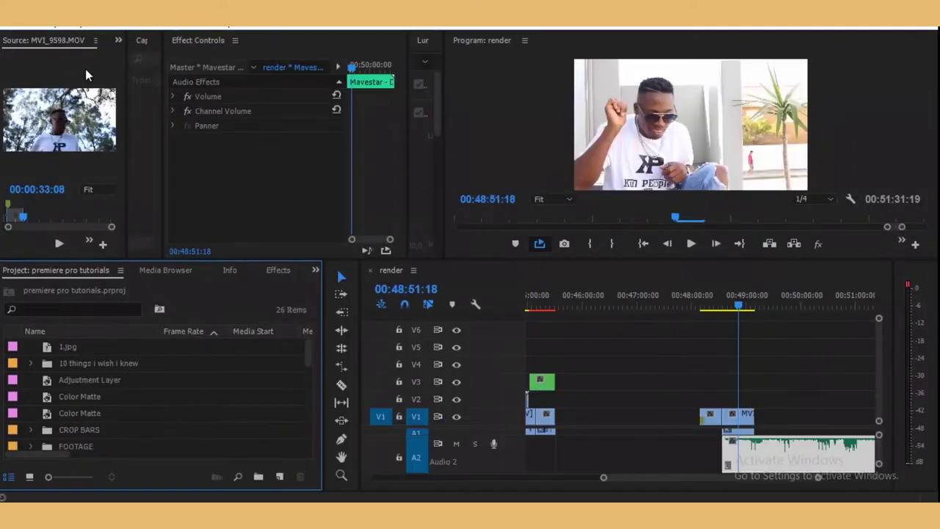
click(744, 421)
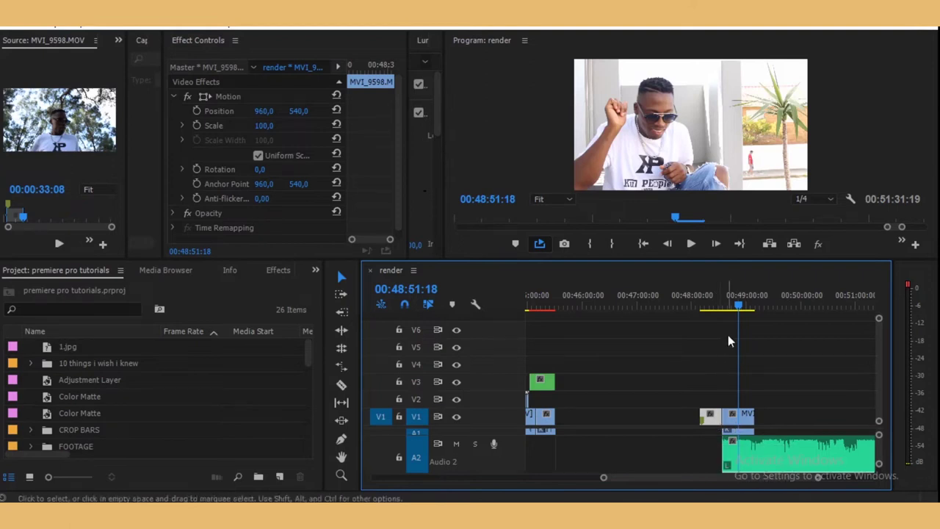
drag(735, 302, 711, 308)
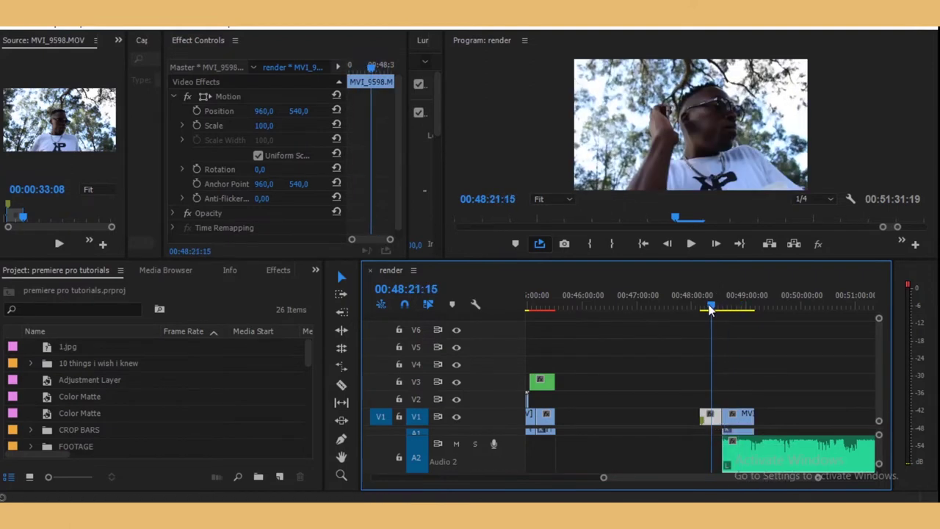
right_click(710, 419)
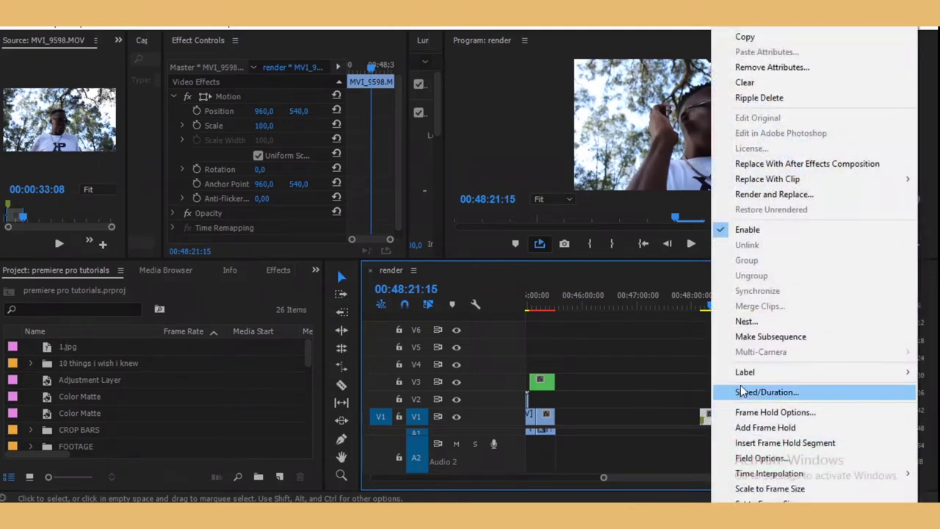
mouse_move(746, 372)
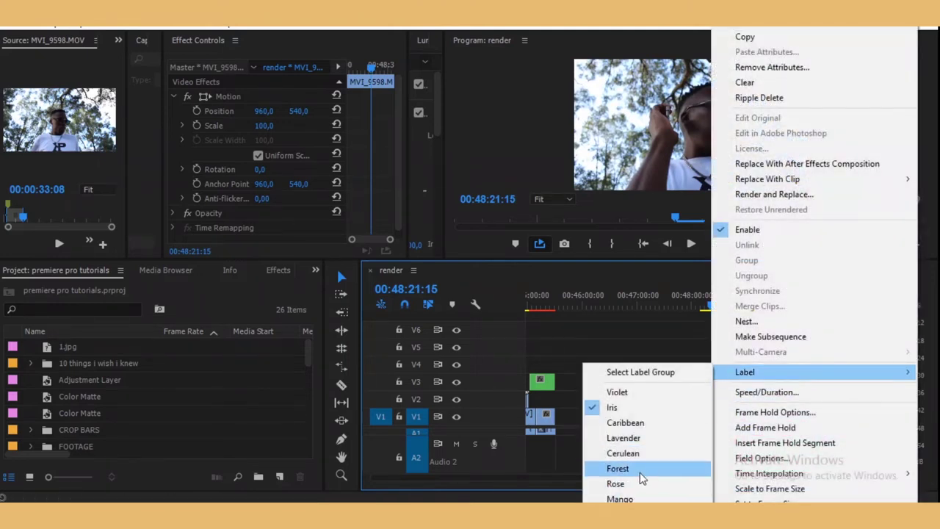
click(619, 498)
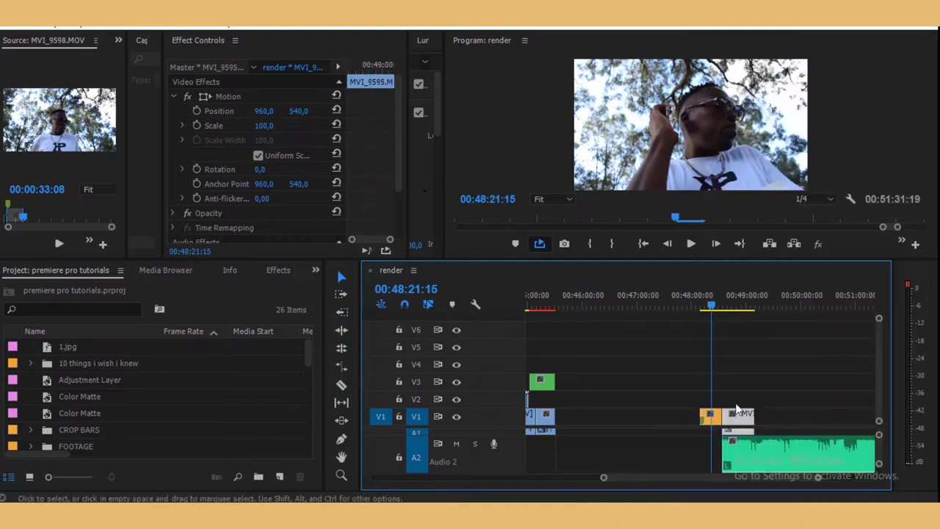
Shift the MVI_9598 clip on V1 about 00:00:01:10 earlier and place the playhead at 00:48:26:04.
drag(710, 309, 734, 307)
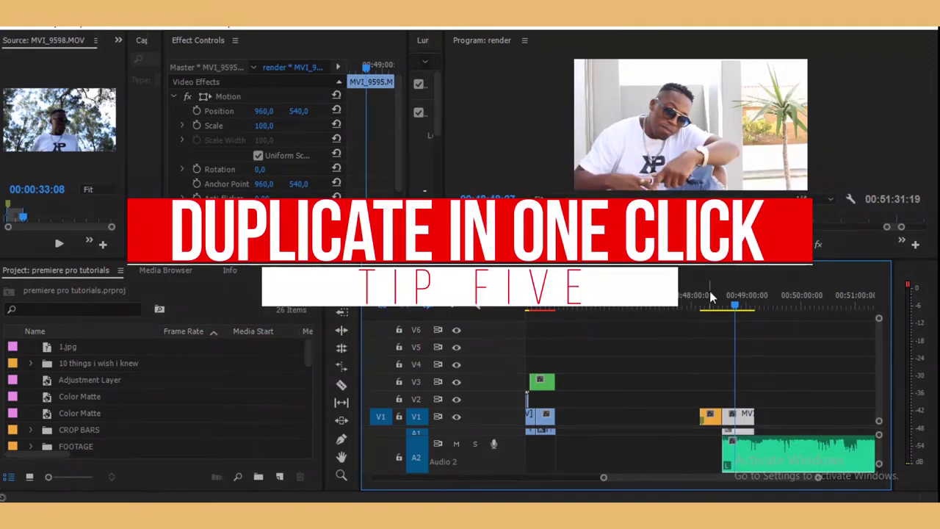
click(718, 416)
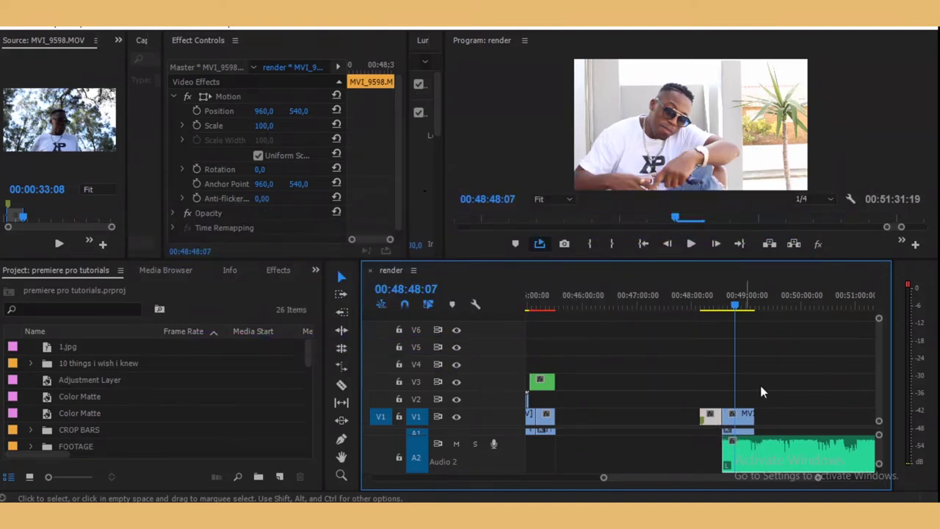
click(739, 420)
click(713, 418)
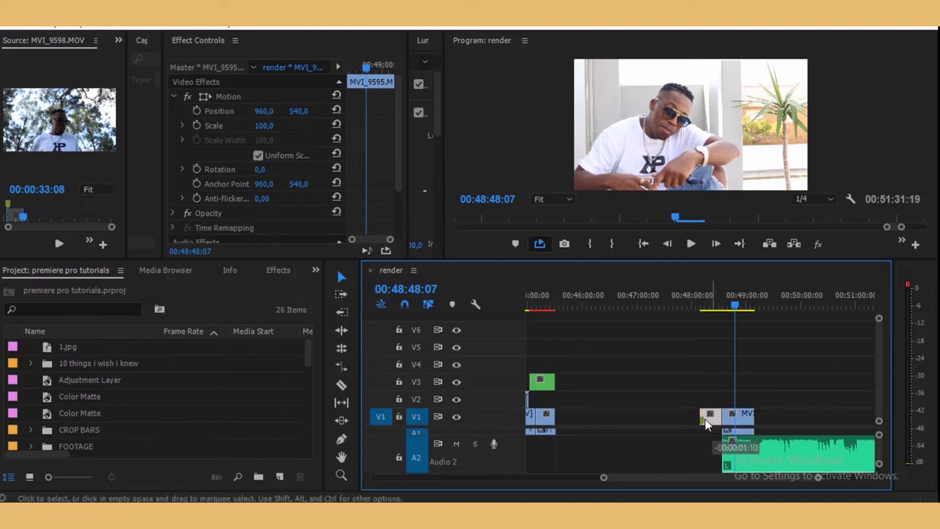
click(714, 300)
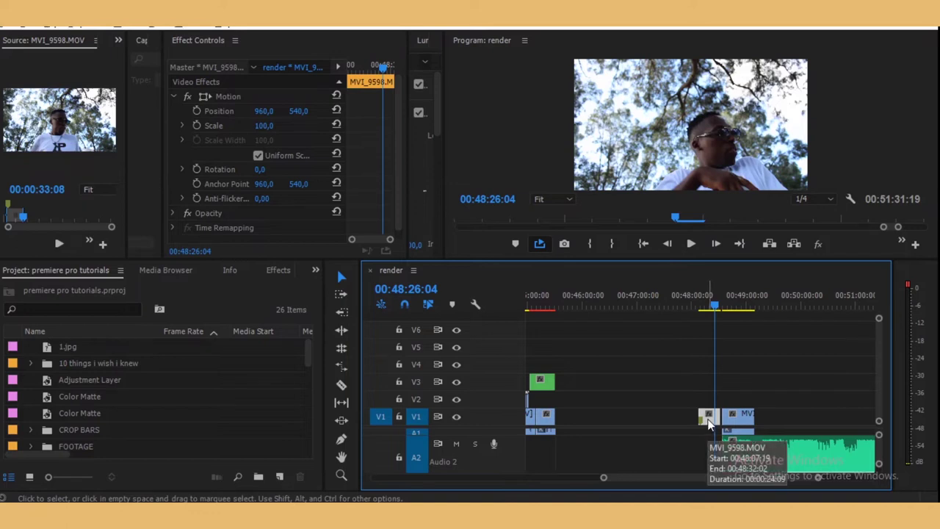
Duplicate the MVI_9598 clip to an earlier position on V1, directly above itself on V2, and above MVI_9595 on V2.
drag(708, 422, 677, 420)
drag(729, 401, 745, 402)
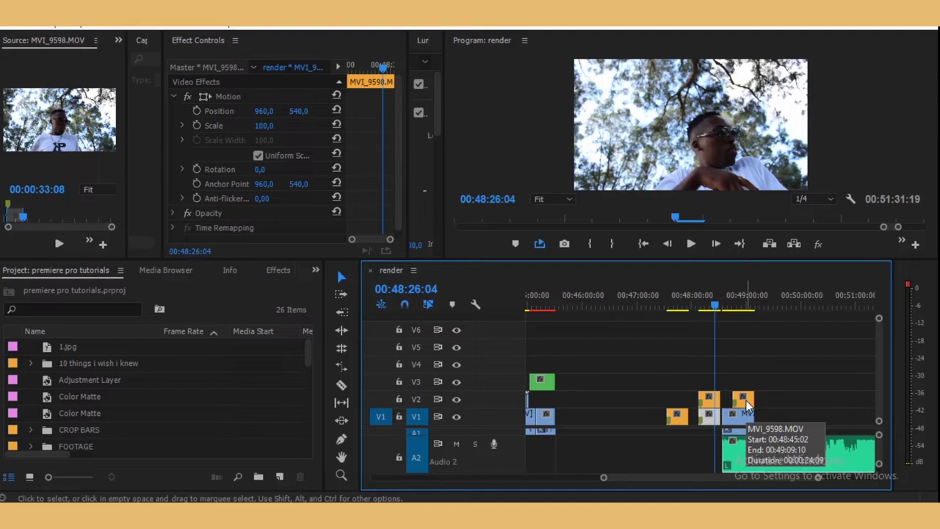
click(755, 479)
Split the MVI_9598 clip near 00:48:18:13 with the Razor tool and undo the cut.
key(=)
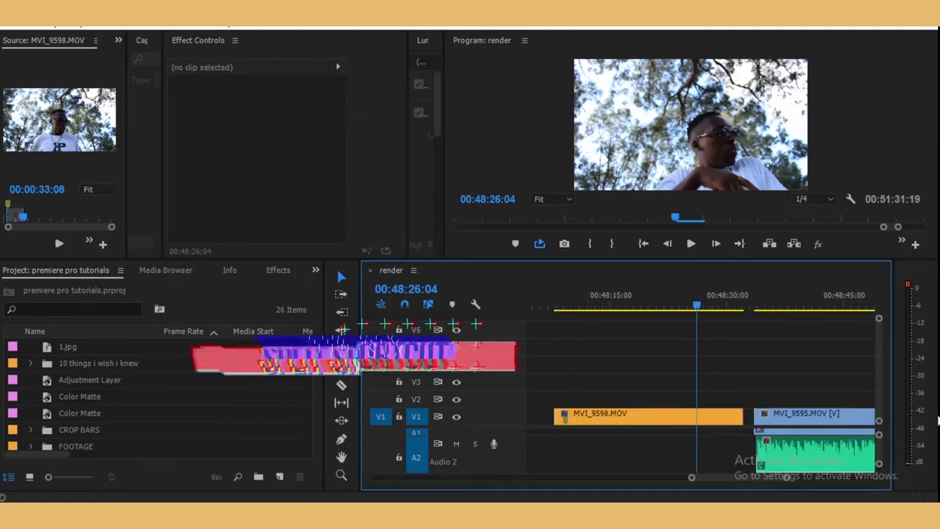
click(687, 307)
drag(674, 313, 636, 309)
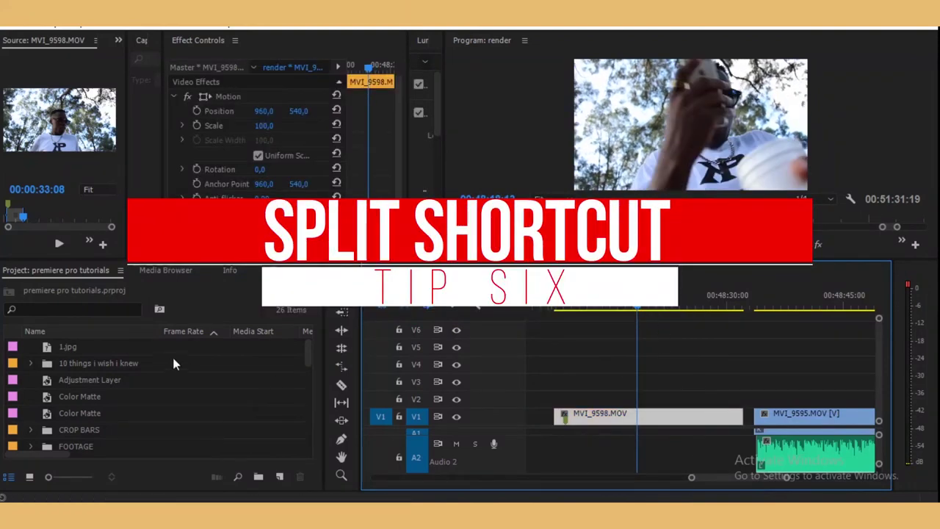
click(343, 386)
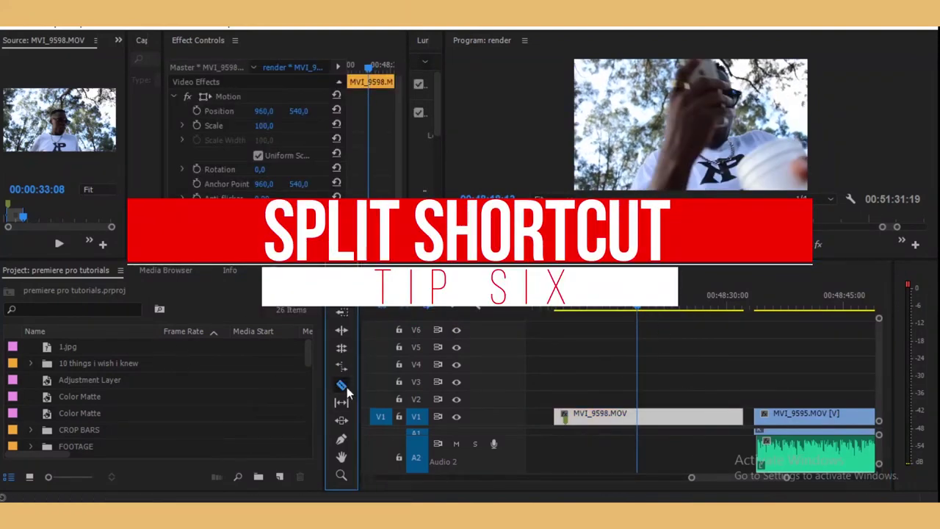
click(636, 415)
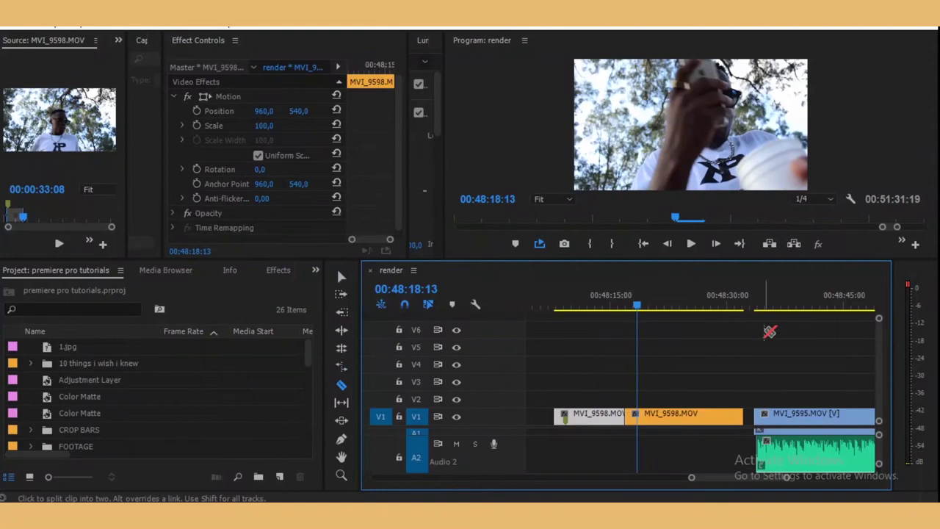
key(ctrl+z)
click(341, 276)
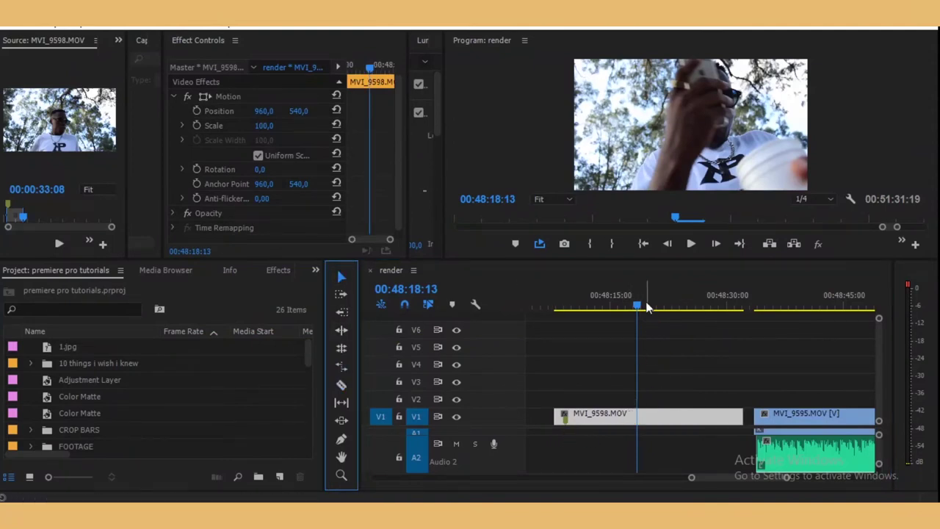
Split the MVI_9598 clip at the playhead at 00:48:20:01 and 00:48:16:14, and undo both cuts.
mouse_move(636, 305)
mouse_down()
mouse_move(652, 305)
mouse_move(616, 309)
mouse_move(669, 308)
mouse_move(621, 310)
mouse_move(649, 311)
mouse_up()
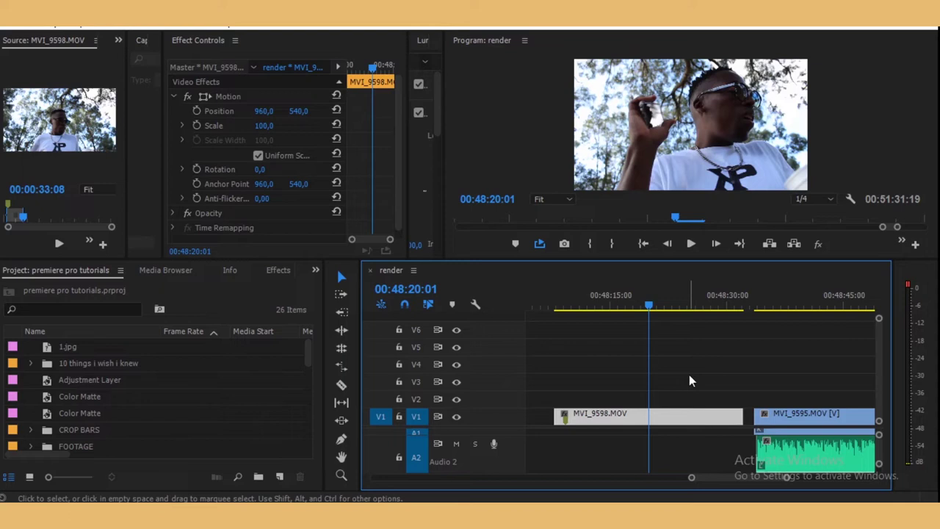
key(ctrl+k)
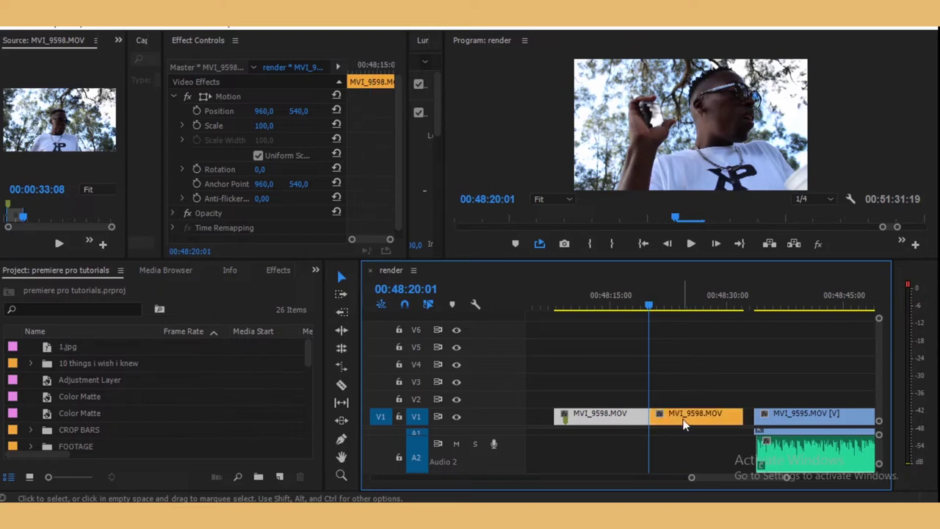
click(342, 384)
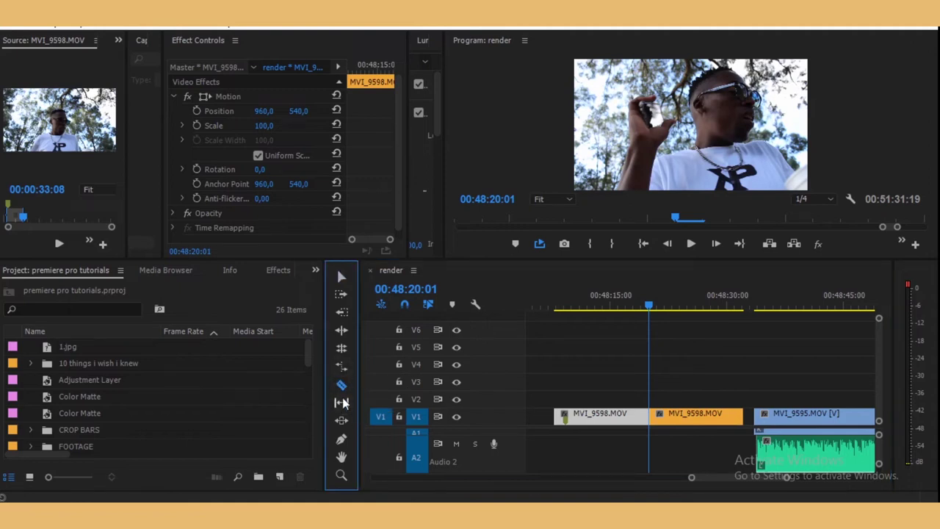
key(v)
click(623, 313)
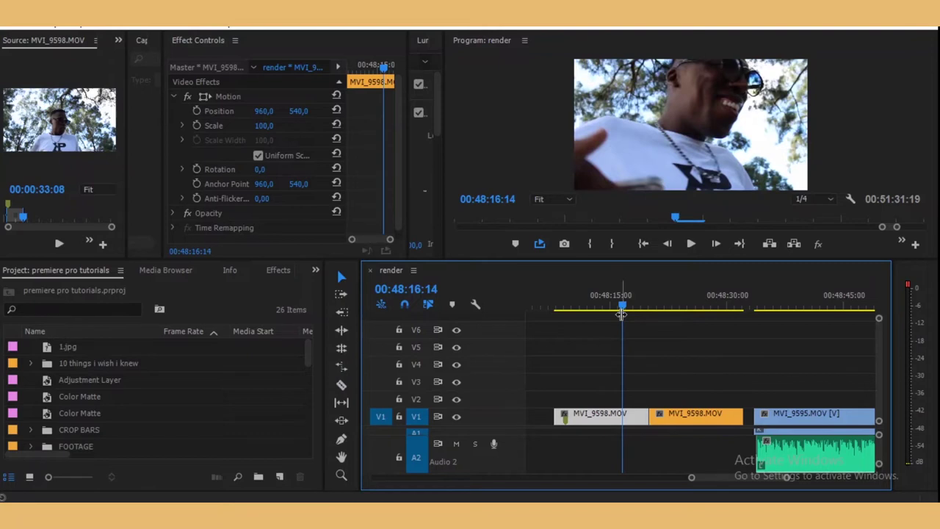
key(ctrl+k)
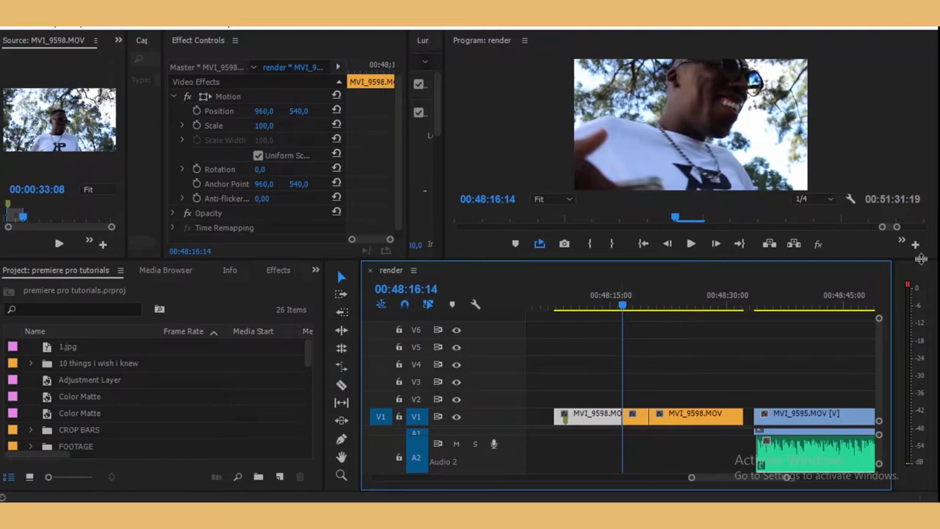
key(ctrl+z)
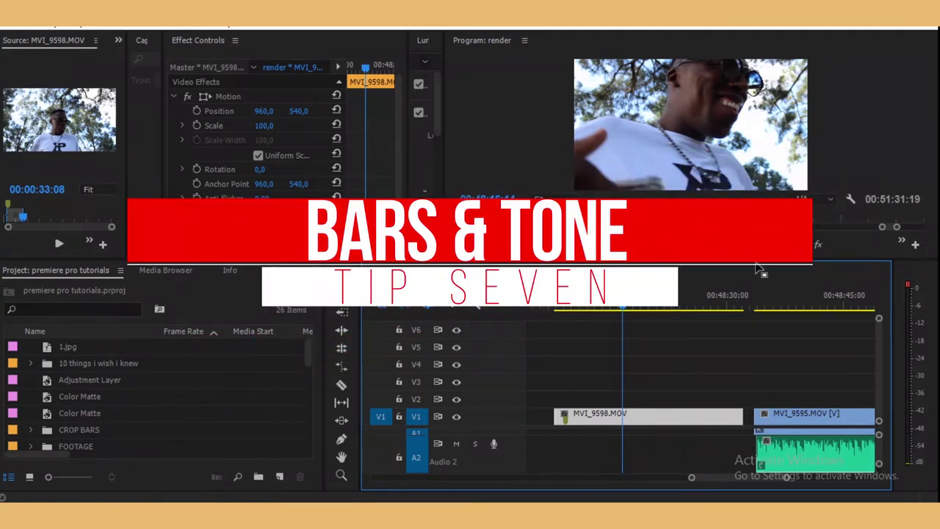
Create a Bars and Tone item at 1920 x 1080, 25,00 fps, square pixels and 48000 Hz.
scroll(250, 426, down, 7)
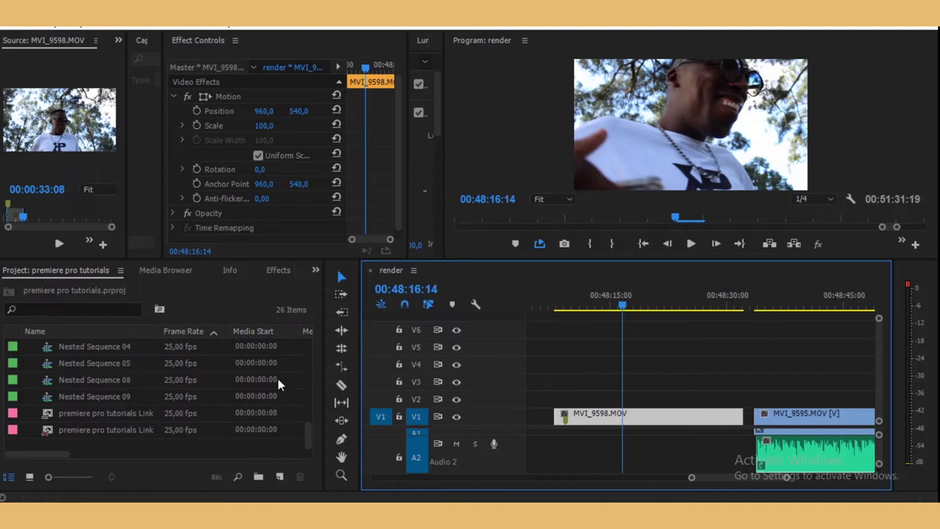
scroll(288, 411, right, 4)
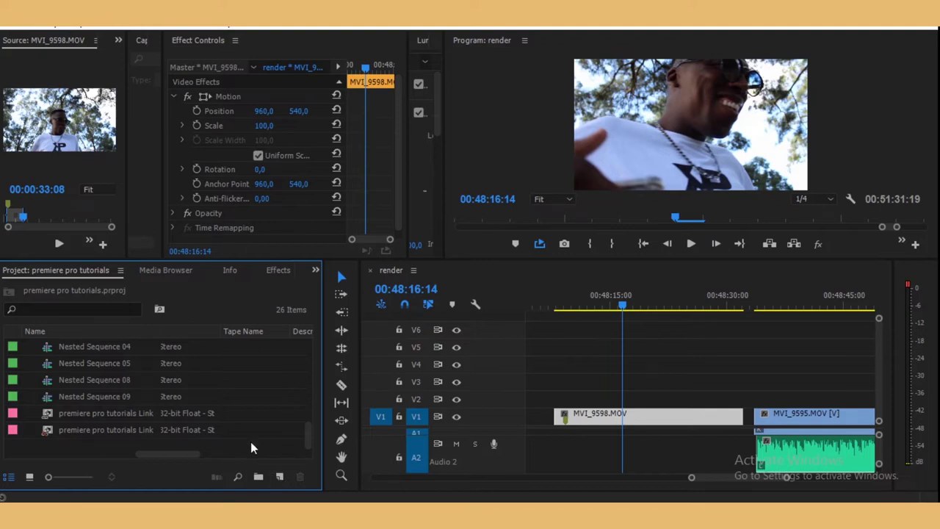
click(279, 476)
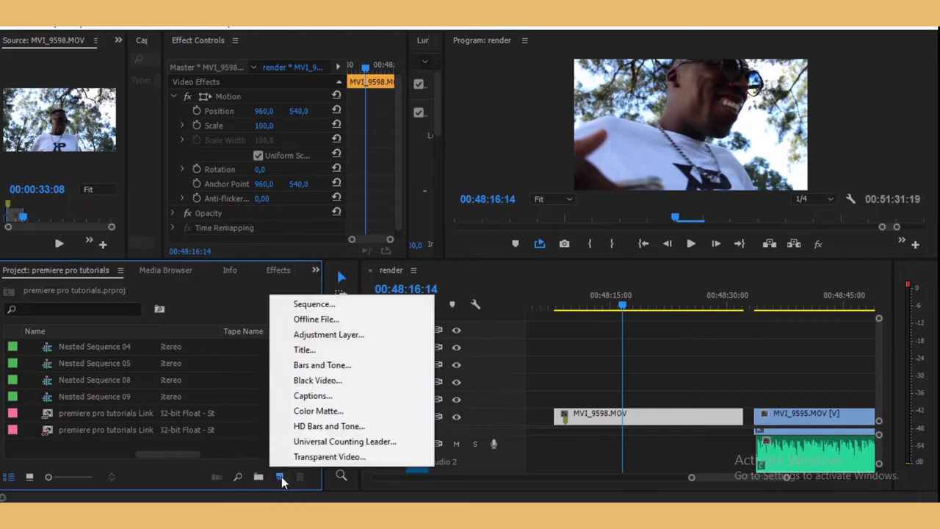
click(321, 371)
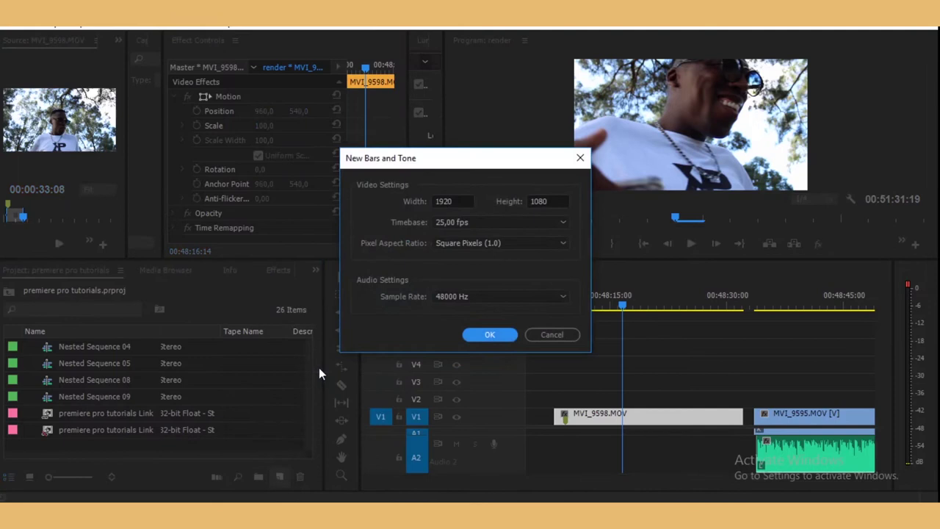
click(486, 336)
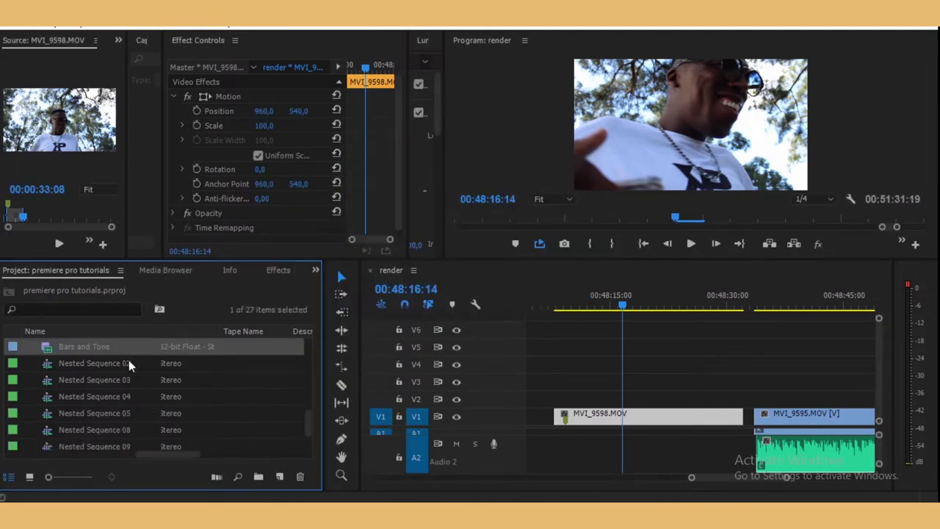
Place Bars and Tone on V2 and A2 at 00:48:16:14 and play the sequence from there.
drag(130, 328, 648, 398)
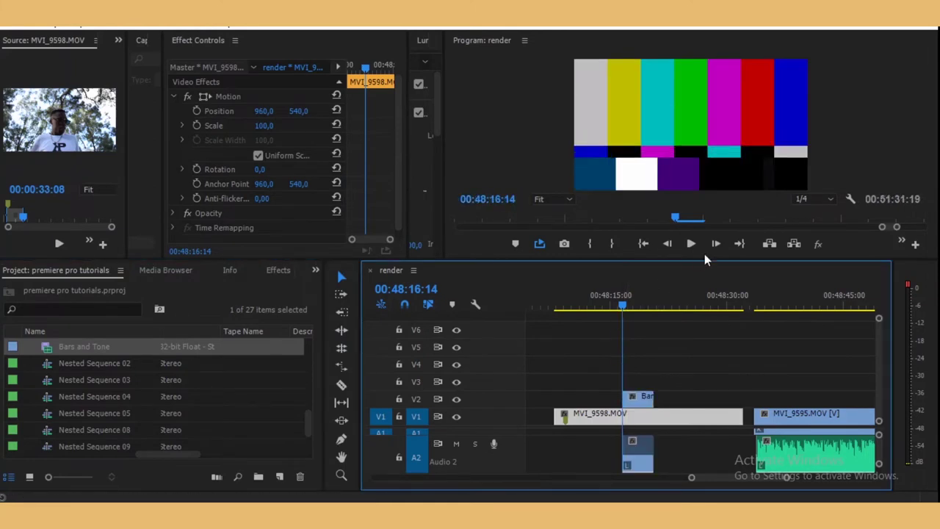
click(693, 244)
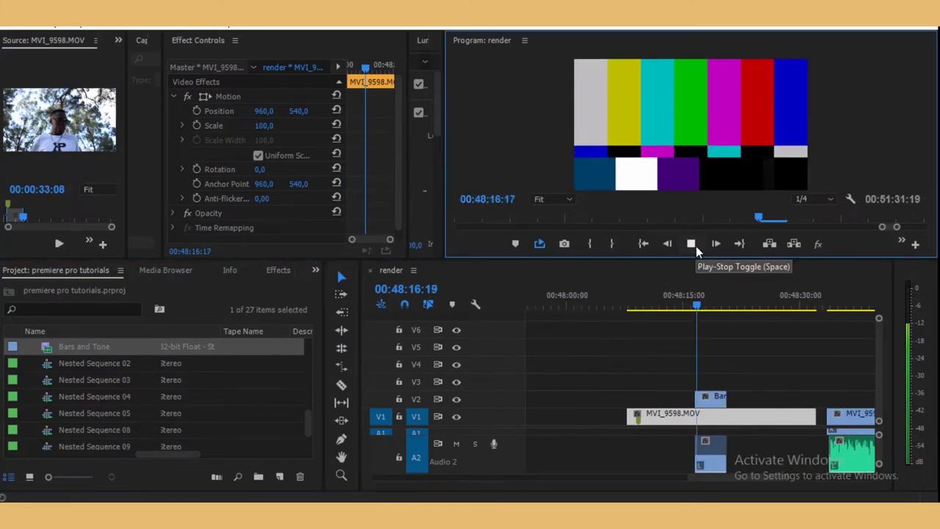
Stop playback and delete the Bars and Tone clip from the sequence.
click(695, 247)
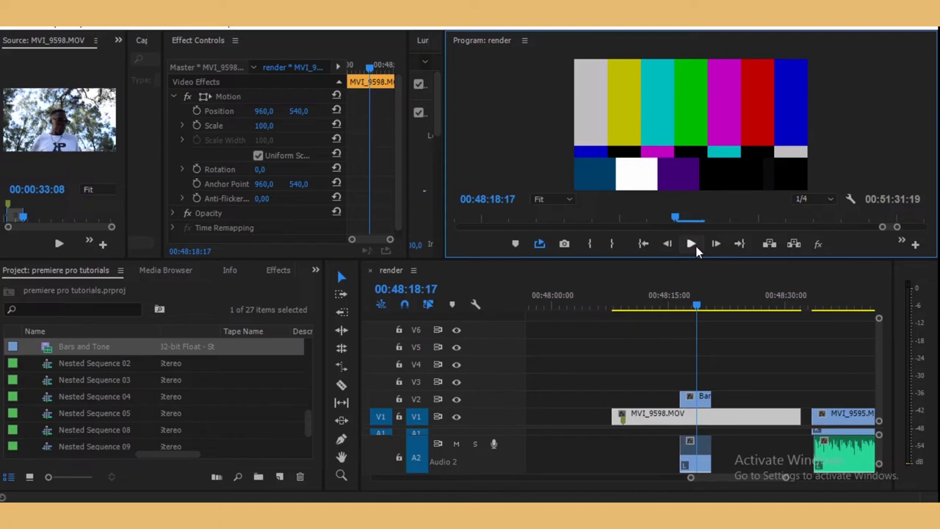
click(694, 397)
key(Delete)
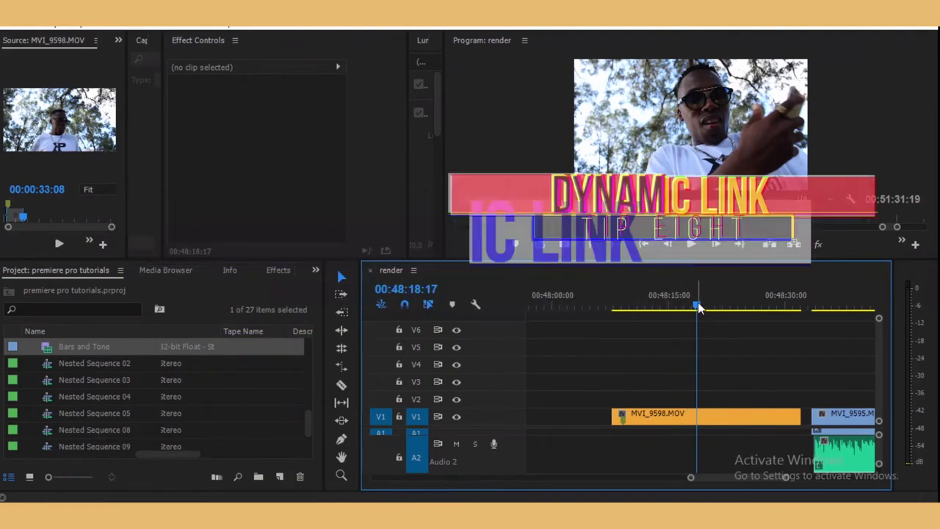
Duplicate the MVI_9598 clip from V1 onto V2, directly above the original, and clear the clip selection.
click(694, 417)
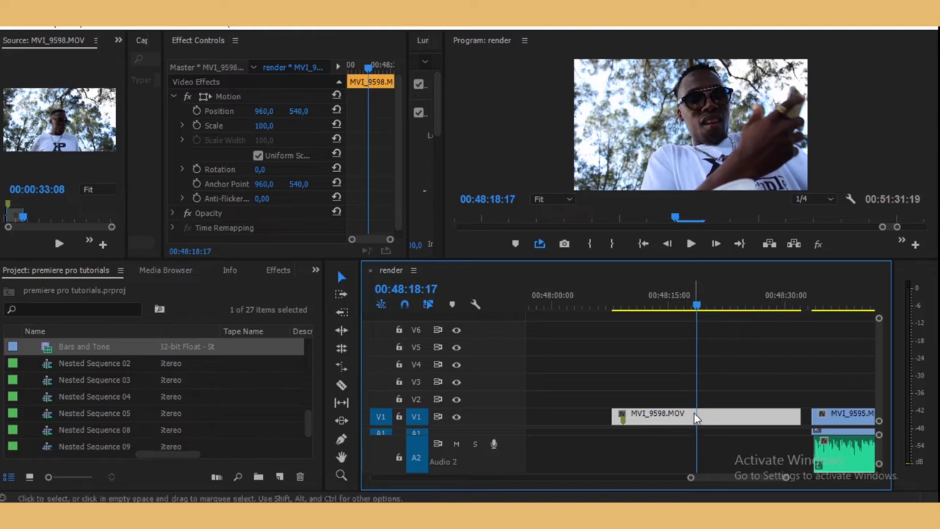
drag(696, 417, 694, 400)
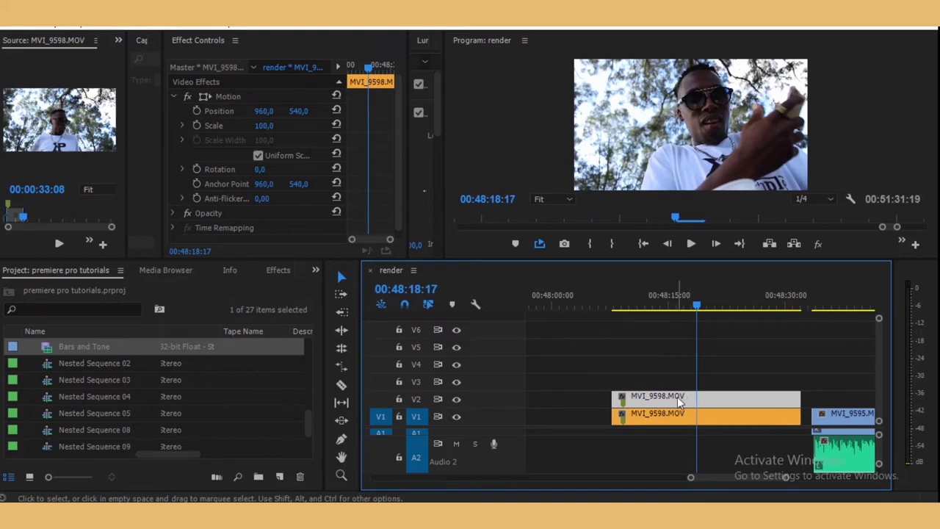
click(663, 415)
click(669, 398)
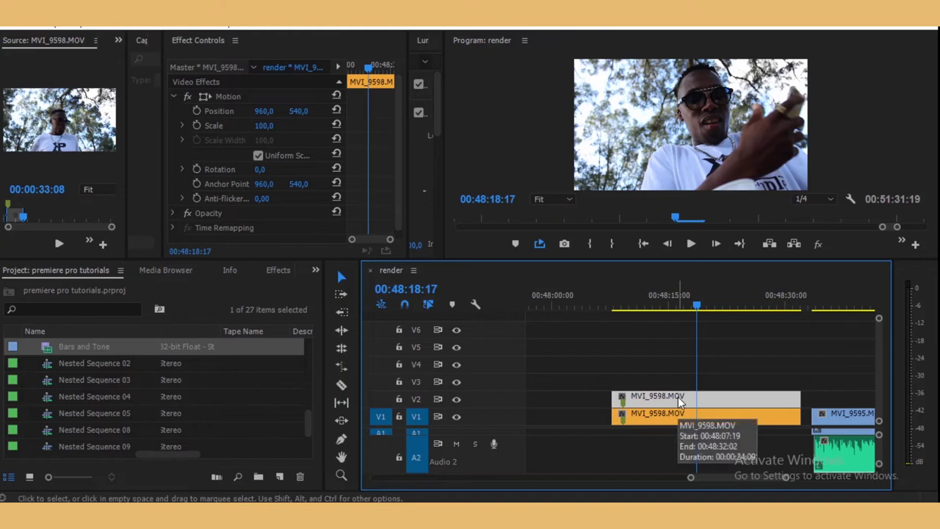
click(671, 415)
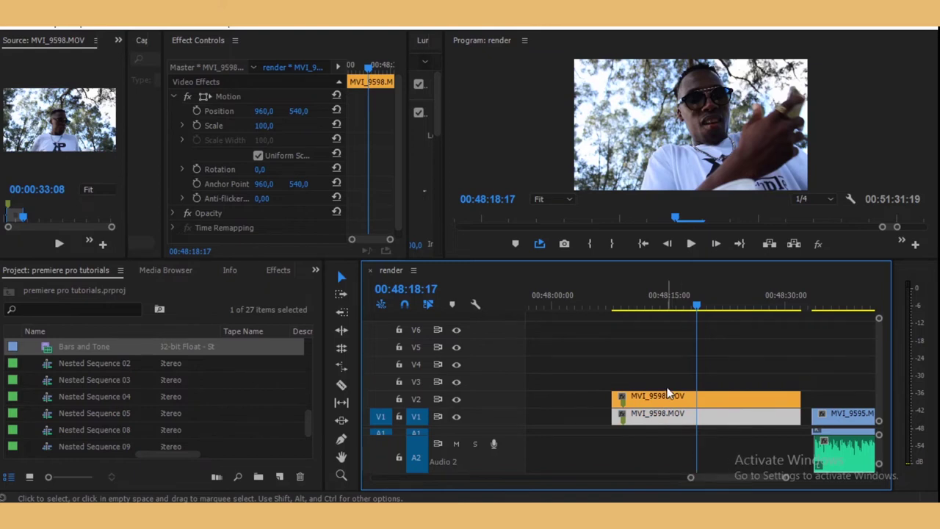
key(ctrl+shift+a)
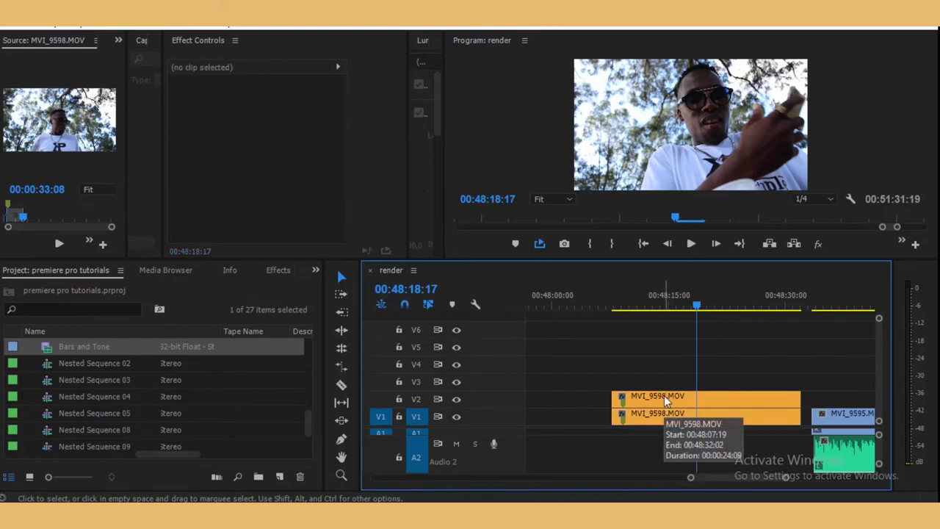
Replace the V2 copy of MVI_9598 with a linked After Effects composition.
click(664, 395)
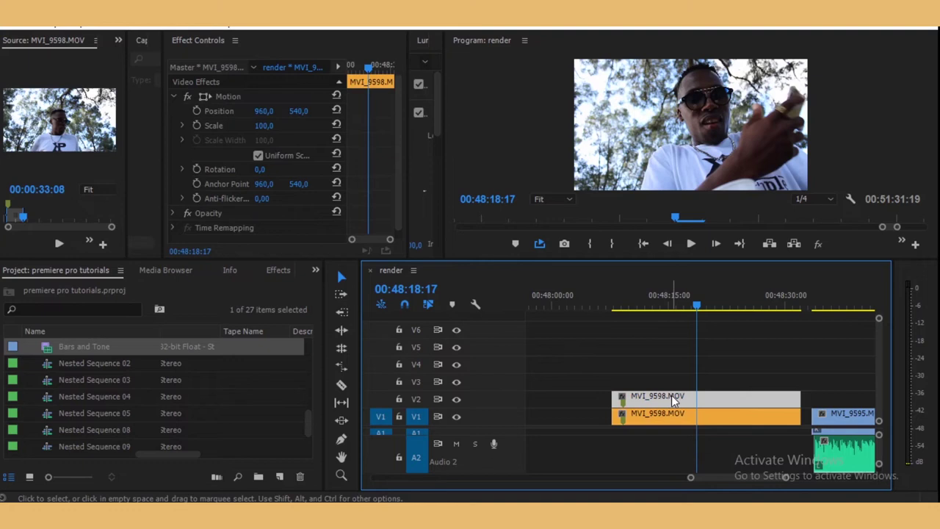
right_click(671, 395)
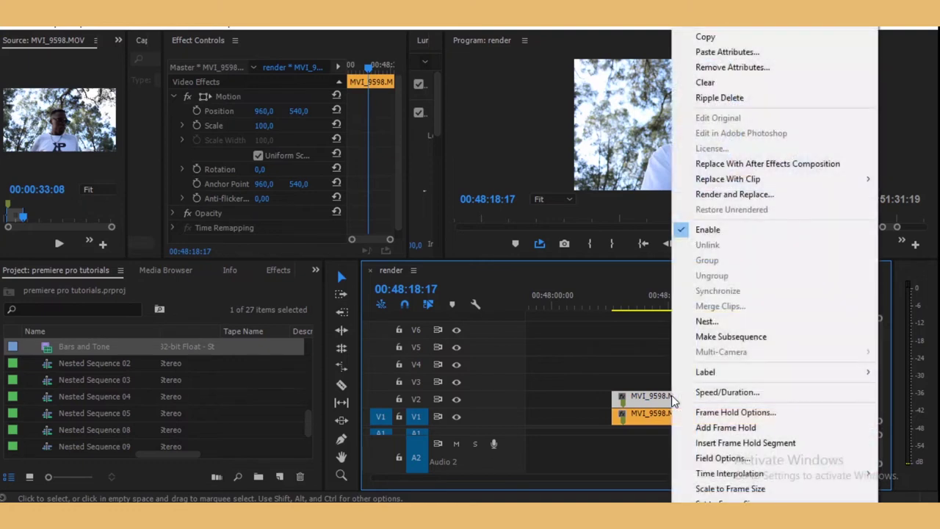
click(728, 165)
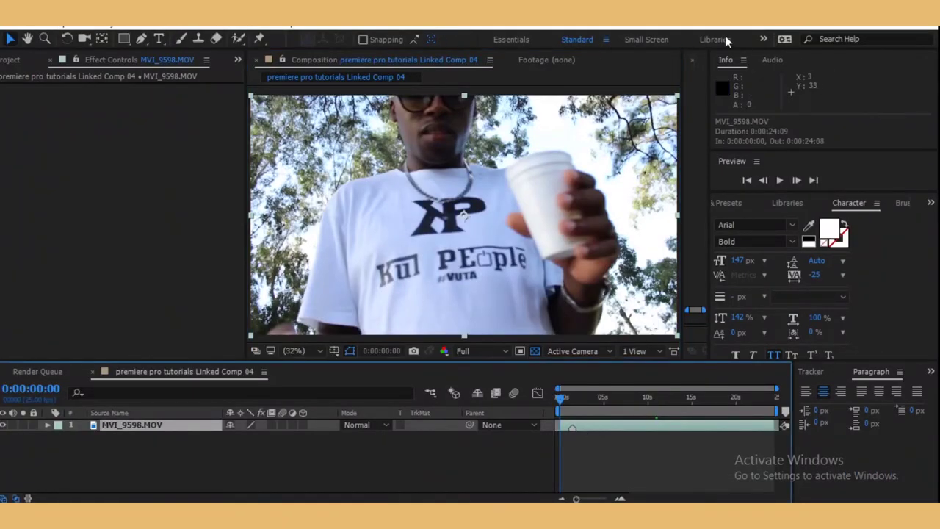
Switch After Effects to the Effects workspace and select the linked composition in the project.
click(760, 39)
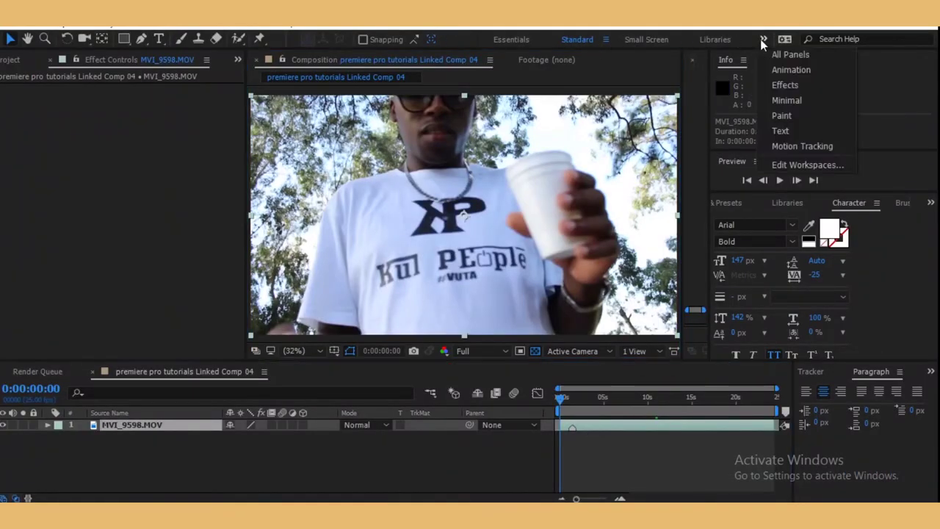
click(781, 82)
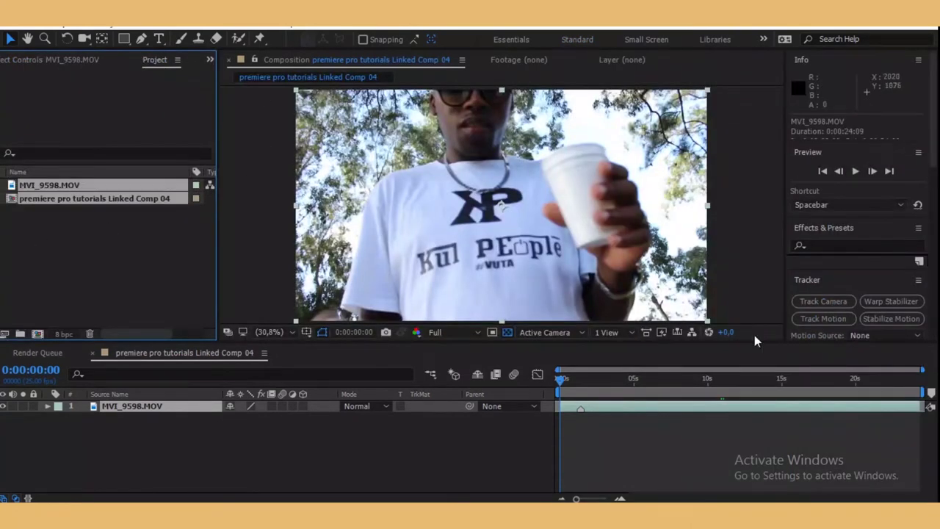
click(76, 233)
click(61, 198)
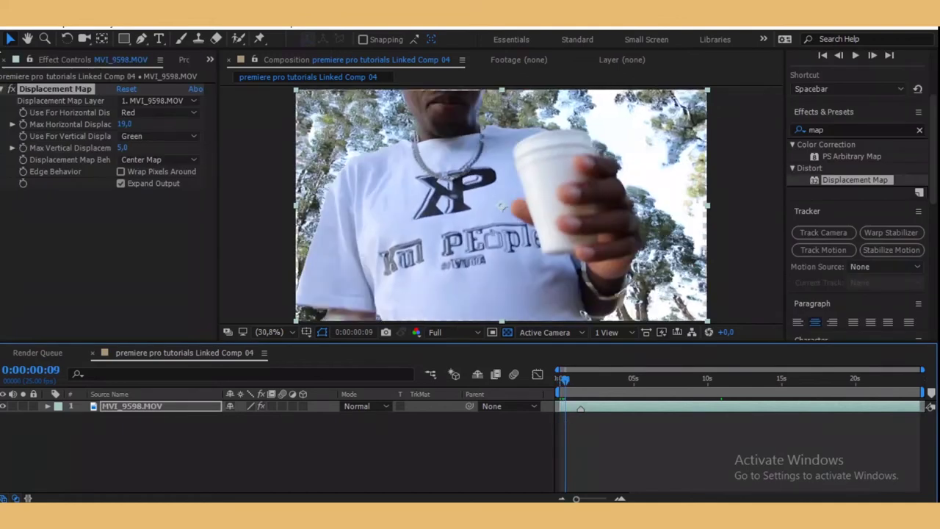
Keyframe the Displacement Map's maximum horizontal displacement at 19 at 0:00:00:09 and 114 at 0:00:23:11.
click(23, 125)
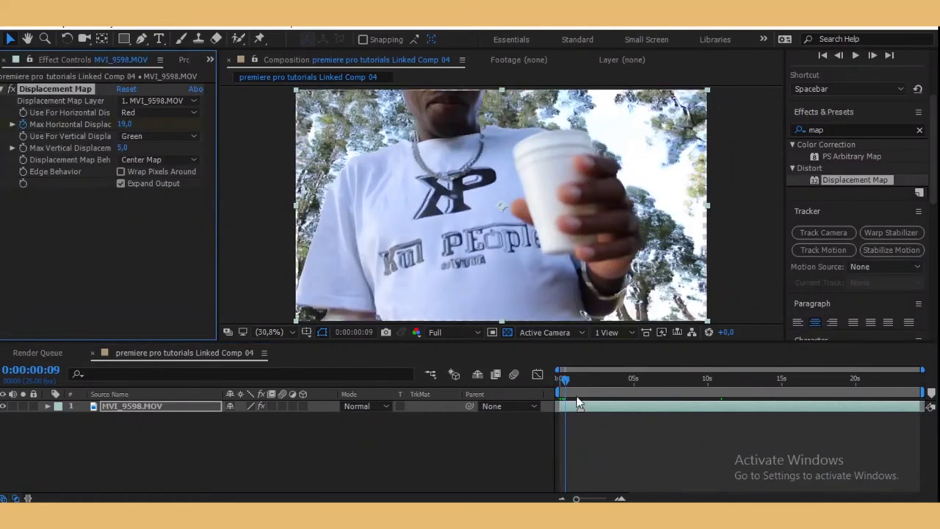
drag(566, 381, 909, 387)
drag(123, 124, 191, 124)
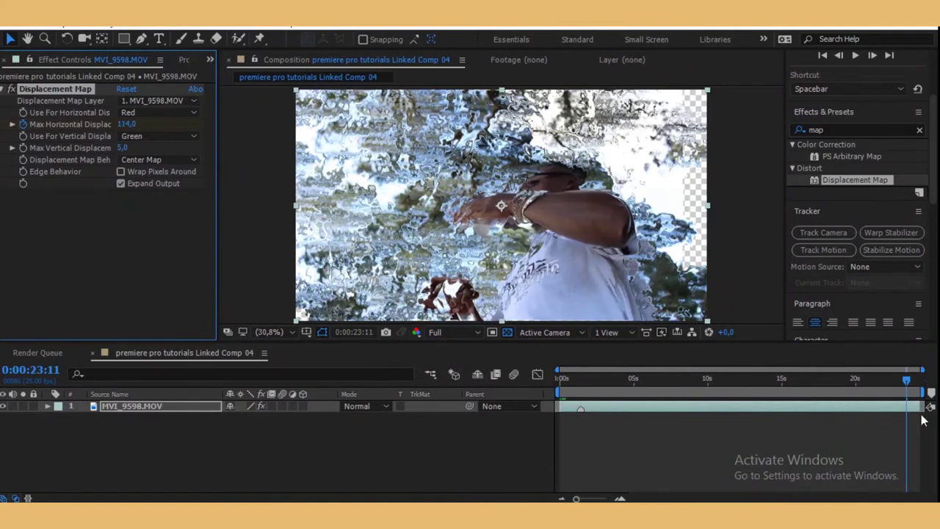
Preview the displacement animation from 0:00:00:09, stop it, and return to Premiere Pro.
drag(904, 377, 569, 406)
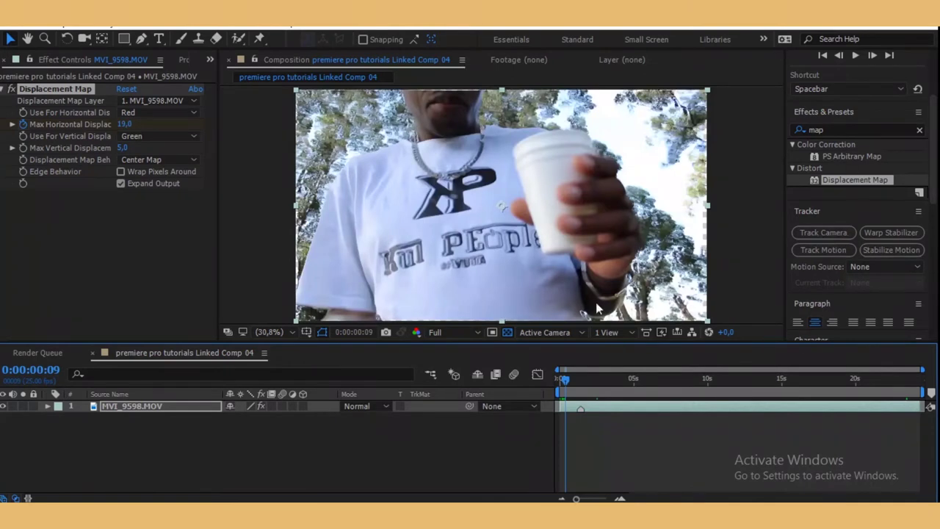
click(856, 57)
click(857, 56)
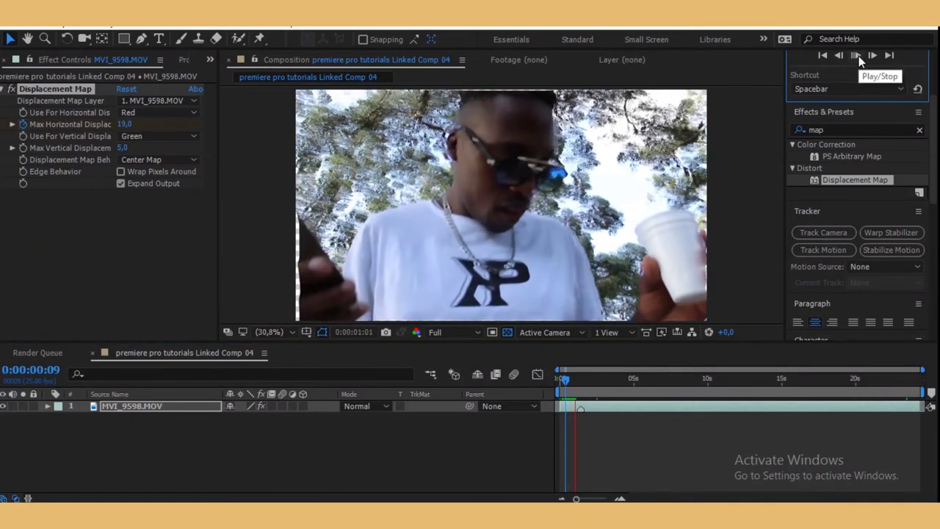
click(857, 56)
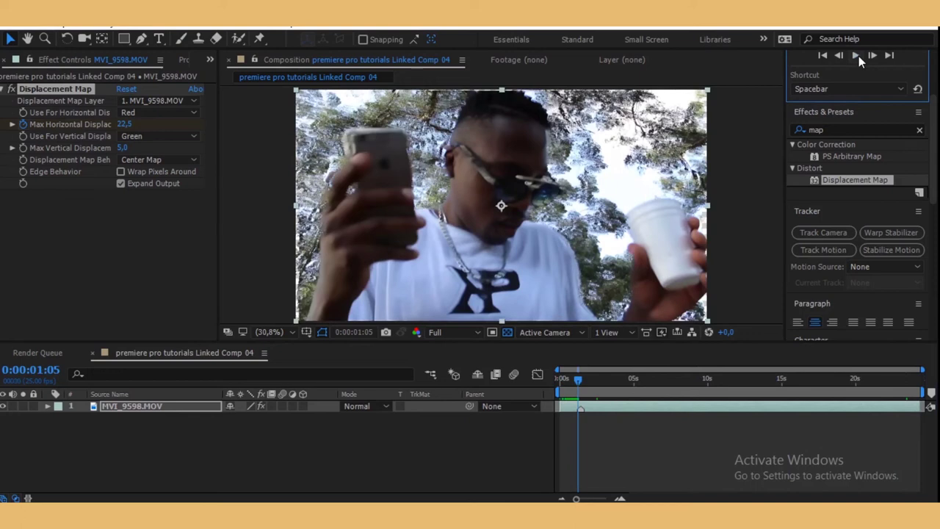
key(Escape)
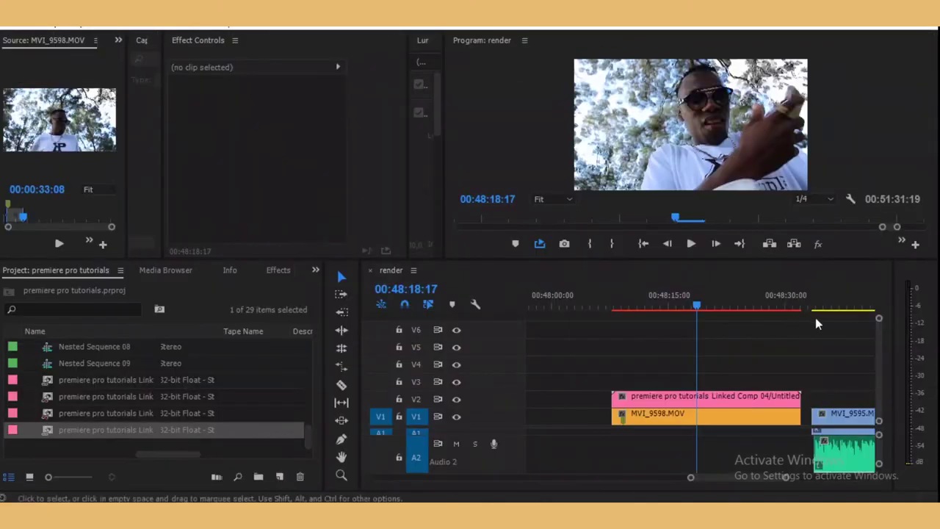
Save the project and play the linked composition on V2 from 00:48:18:17.
click(694, 399)
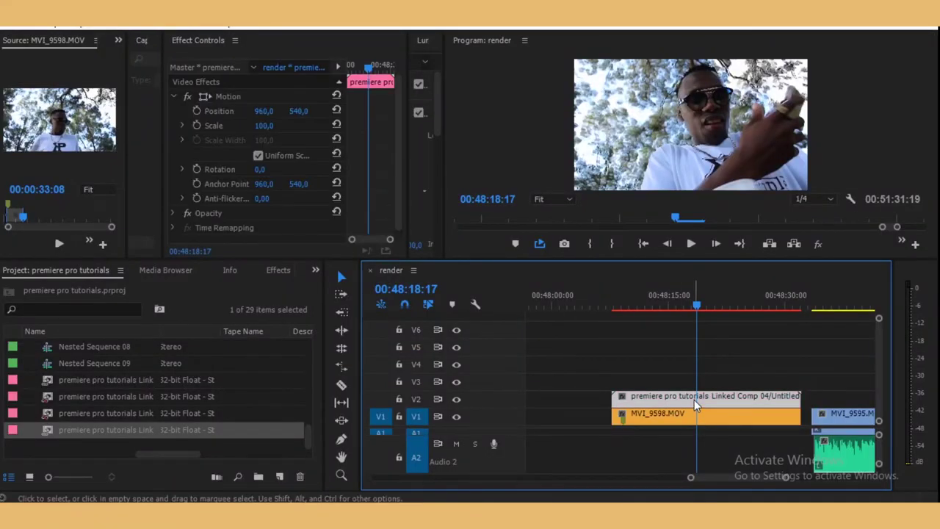
key(ctrl+s)
click(693, 245)
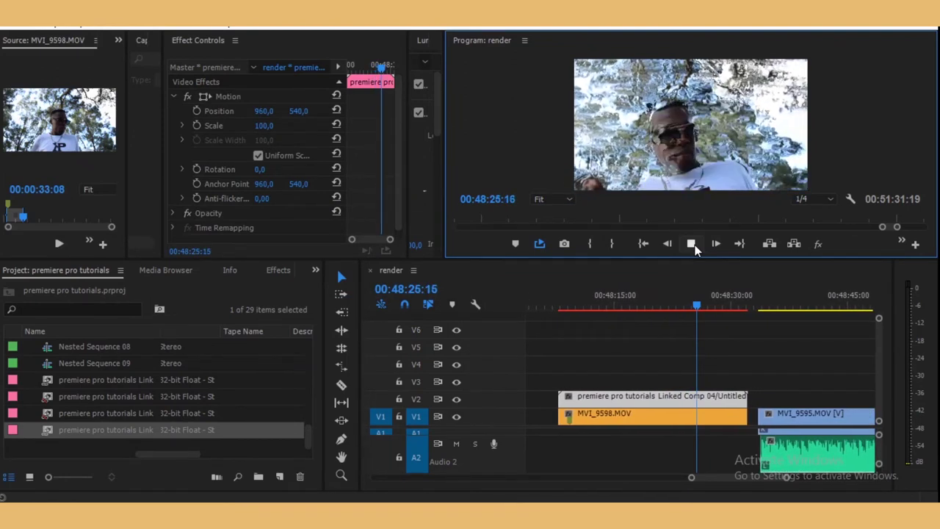
click(692, 244)
Move the playhead to 00:48:15:01 and delete the linked composition clip from V2.
drag(697, 309, 609, 310)
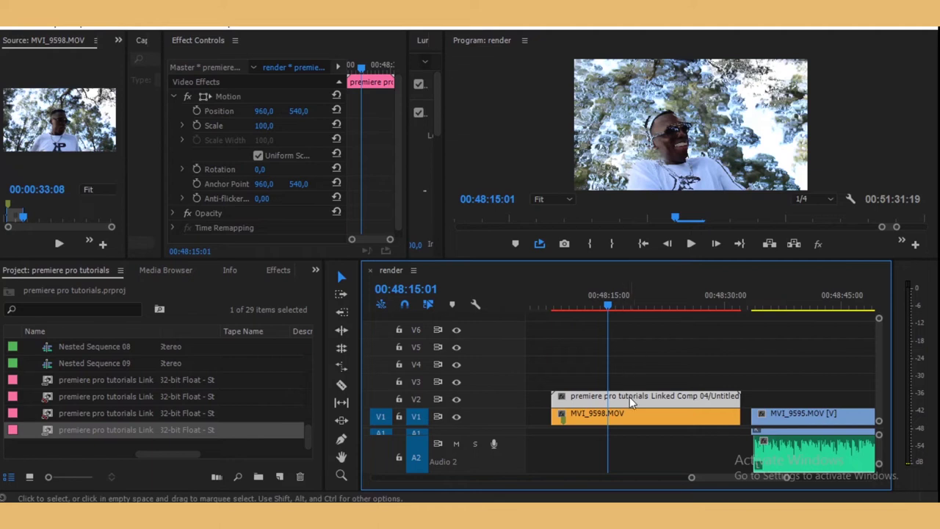
key(Delete)
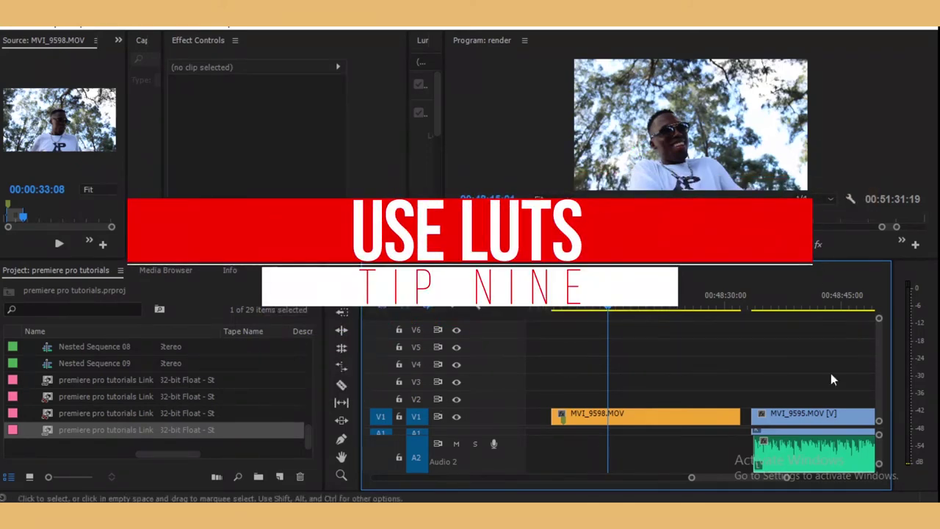
Select the MVI_9598 clip on V1 and show its Lumetri Color Basic Correction settings.
click(626, 415)
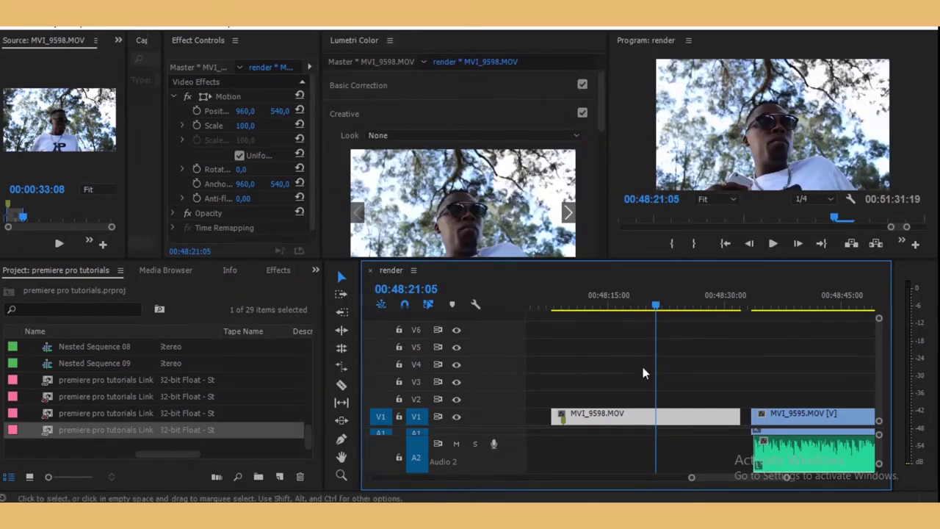
click(183, 29)
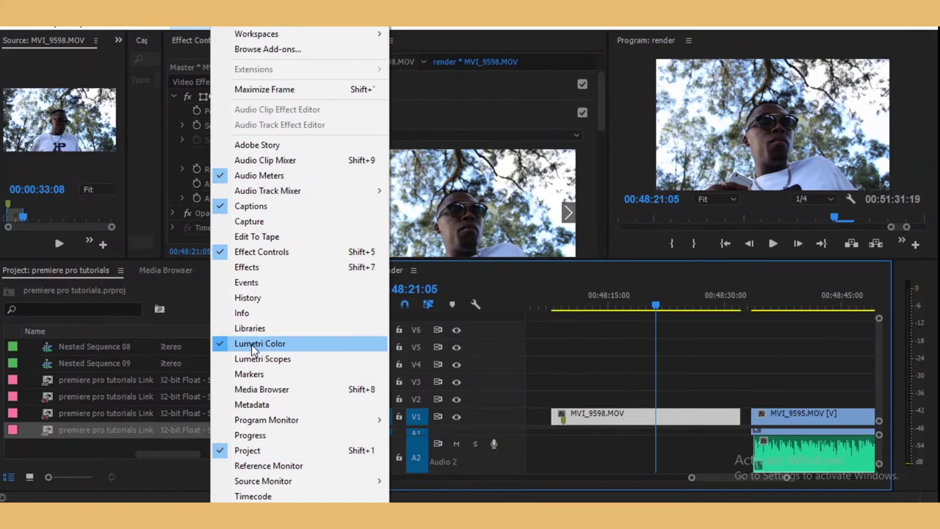
click(505, 31)
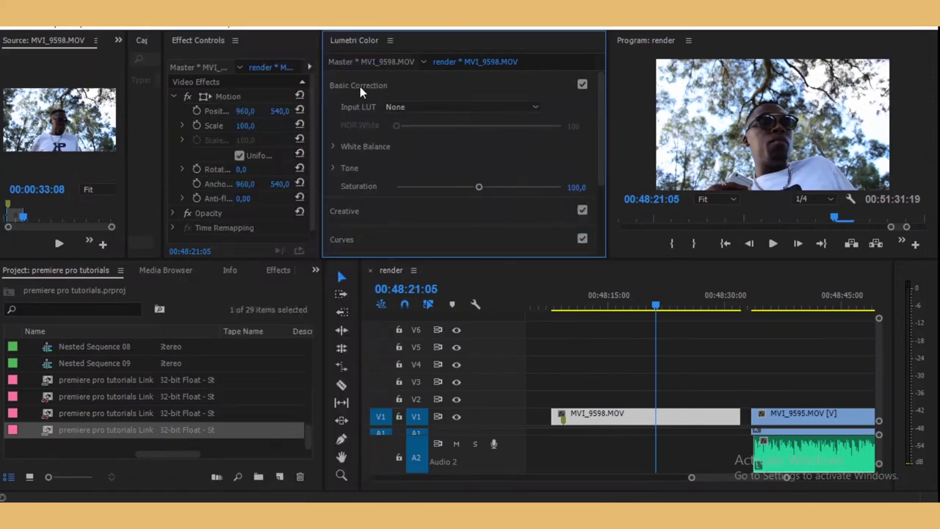
Open the file browser for a custom input LUT and cancel it without choosing a file.
click(435, 107)
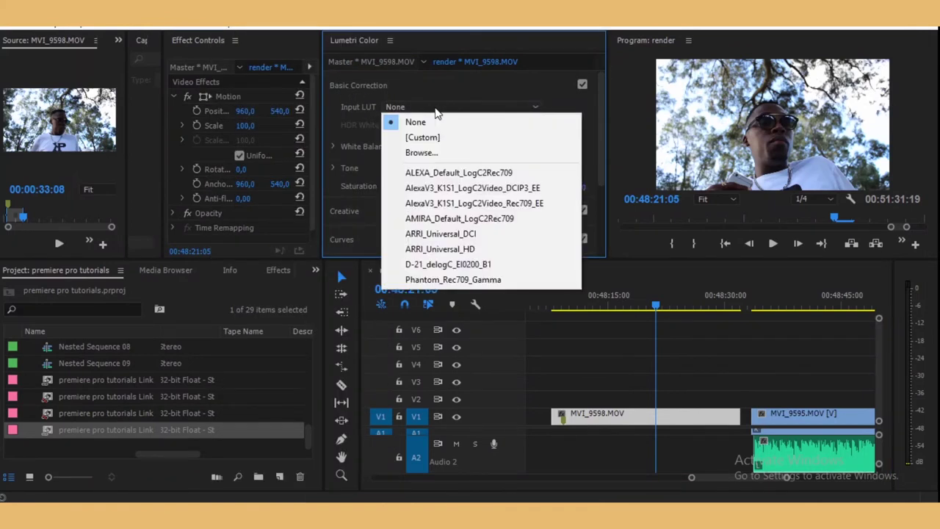
click(428, 137)
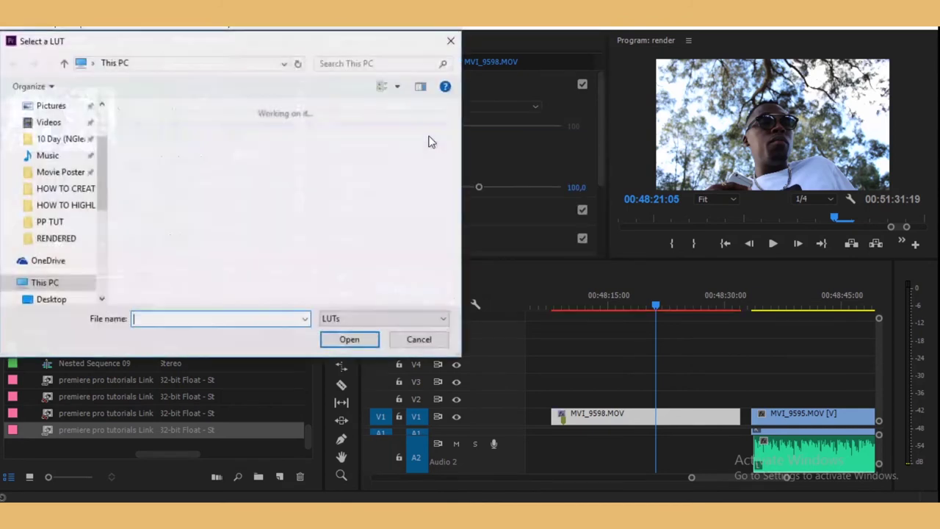
click(415, 341)
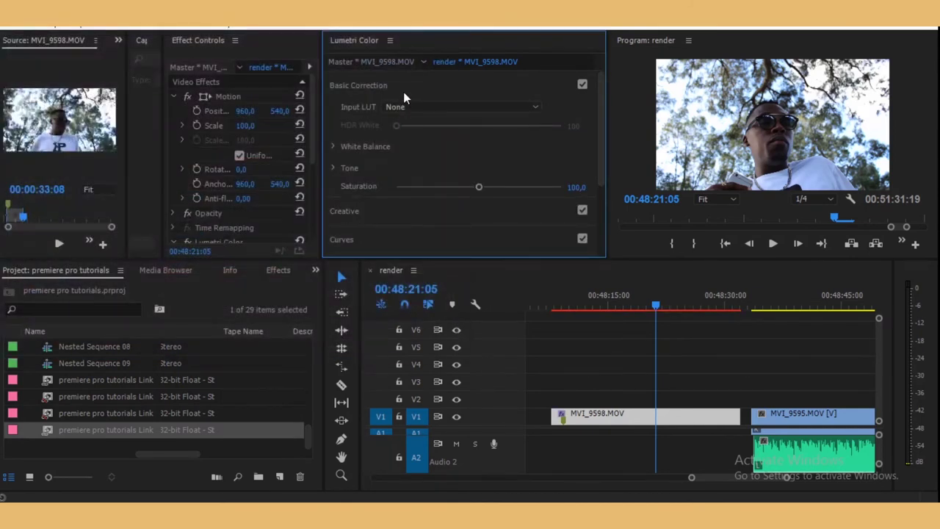
Collapse the Basic Correction section of Lumetri Color and expand the Creative section.
click(370, 85)
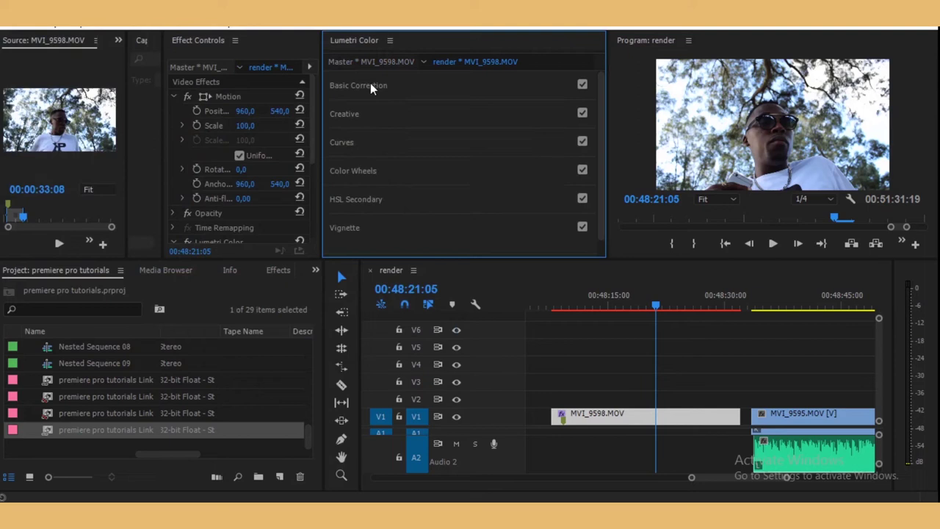
click(370, 85)
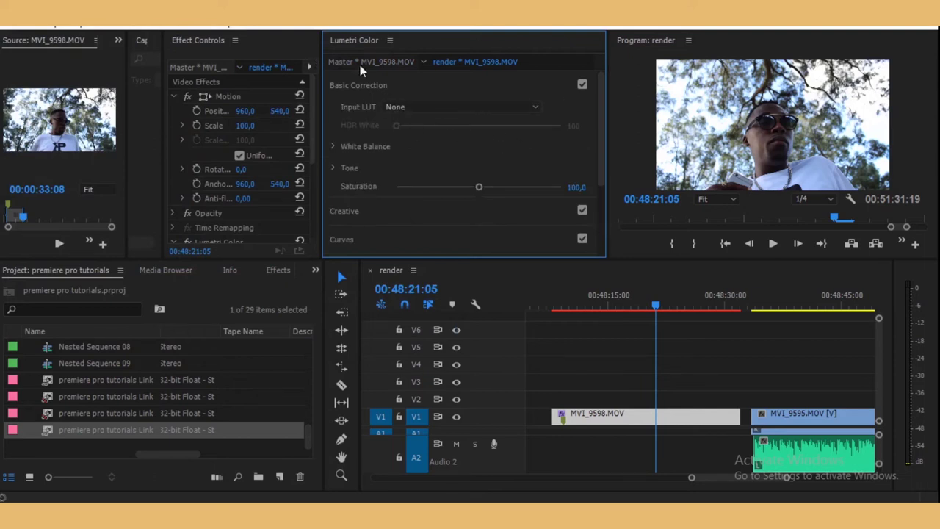
click(359, 85)
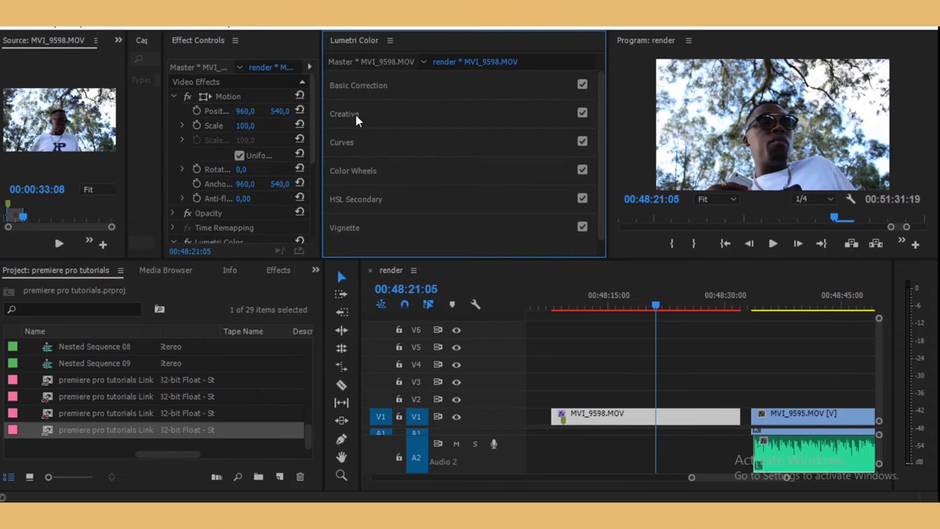
click(345, 114)
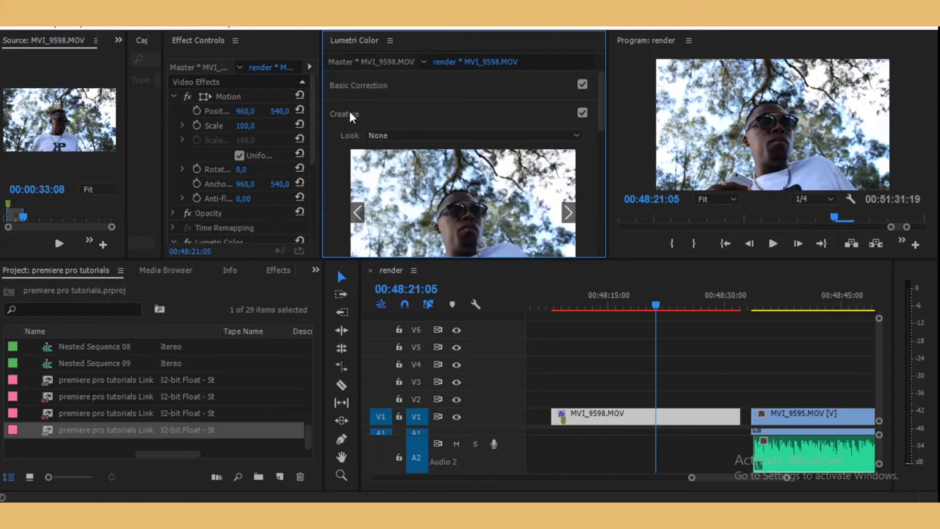
scroll(505, 209, down, 3)
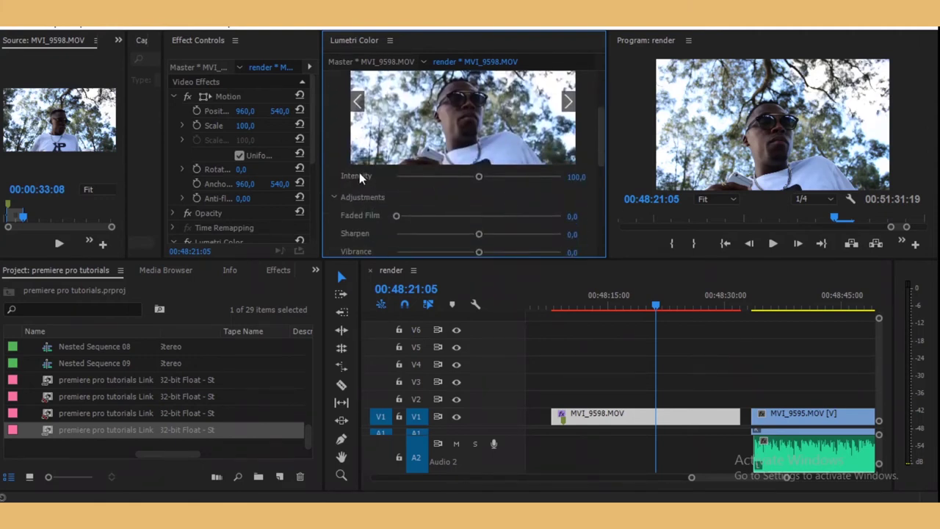
scroll(468, 202, up, 2)
Load Bronze.cube from the LUTS folder of YouTuber Starter Kit 1.0 on the Desktop as the Creative look for the MVI_9598 clip.
click(456, 134)
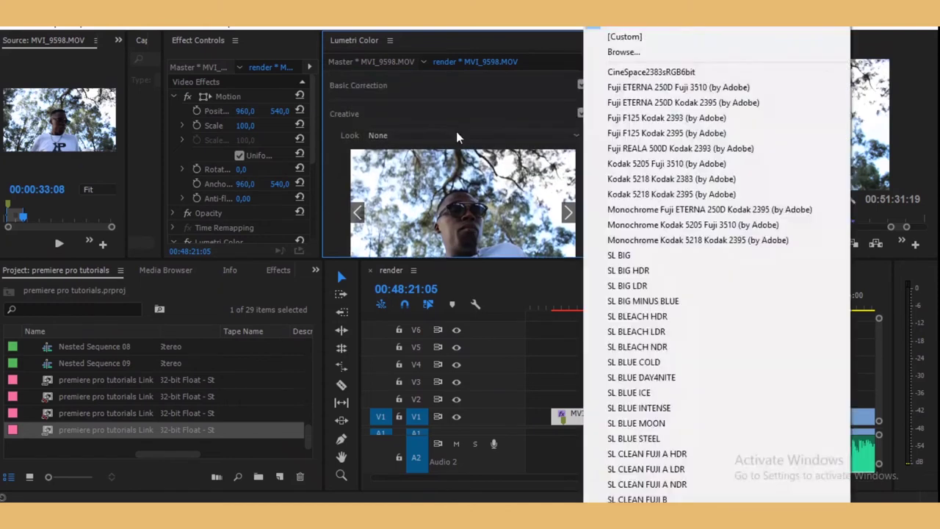
click(655, 51)
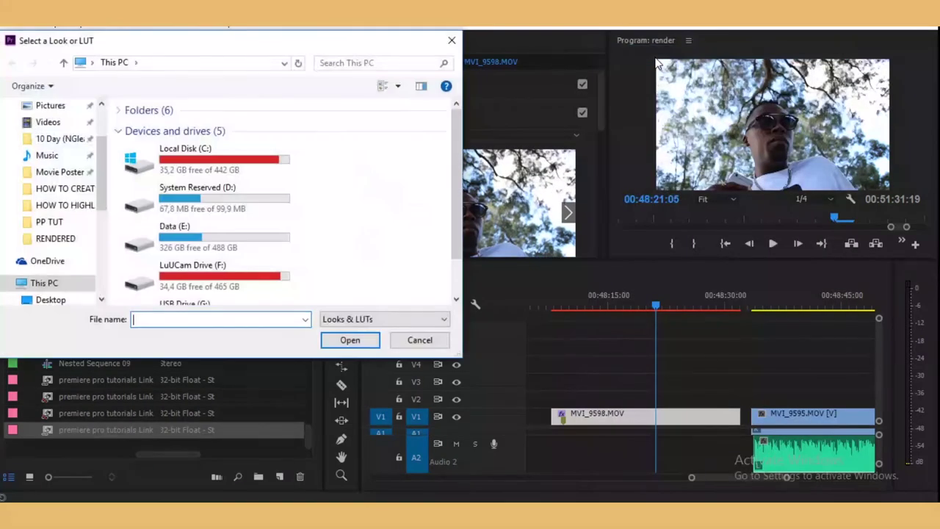
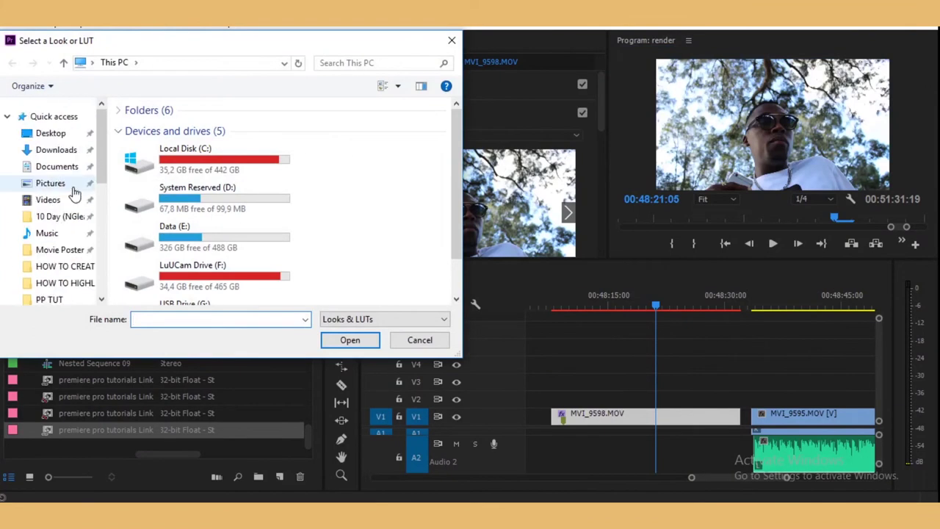
click(53, 133)
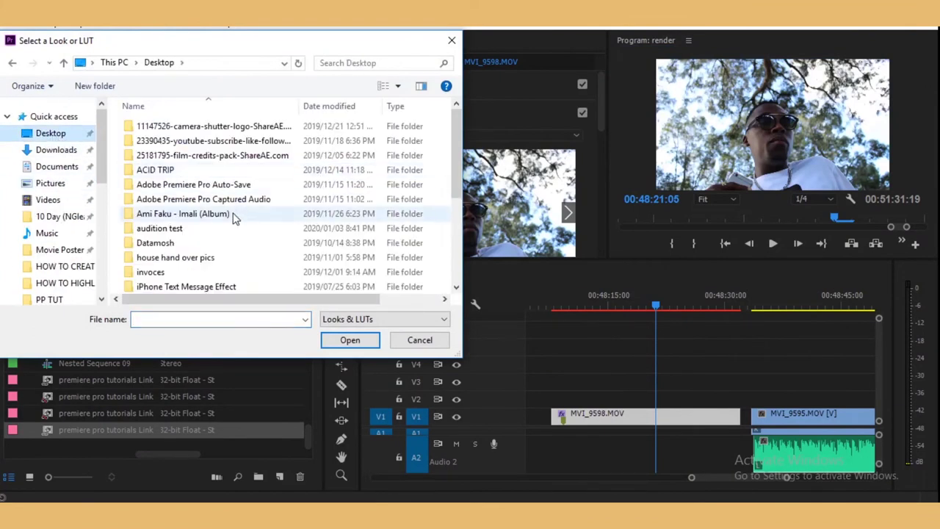
scroll(213, 250, down, 4)
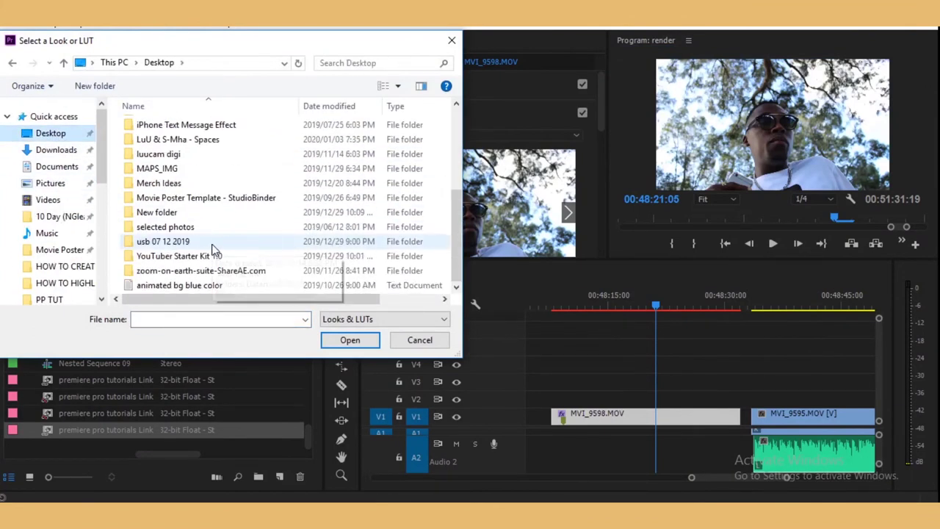
double_click(177, 257)
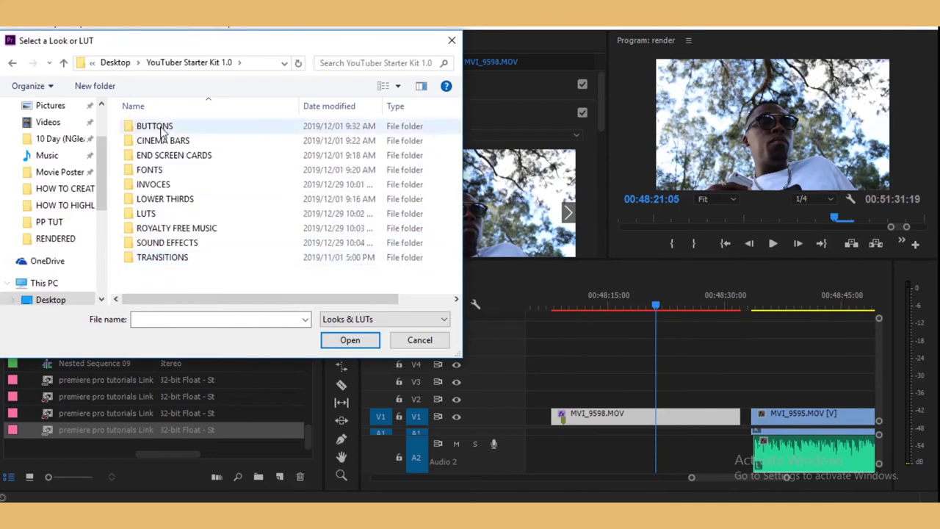
double_click(151, 212)
click(166, 130)
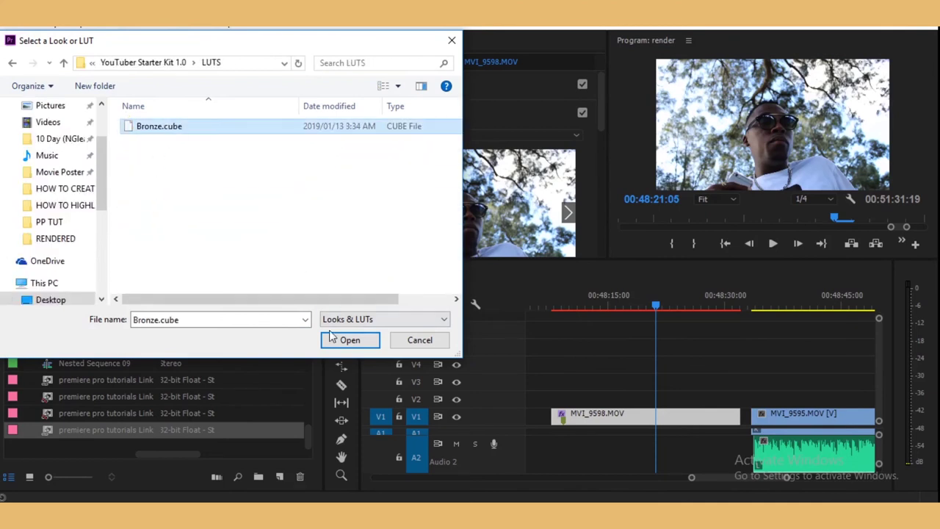
click(335, 339)
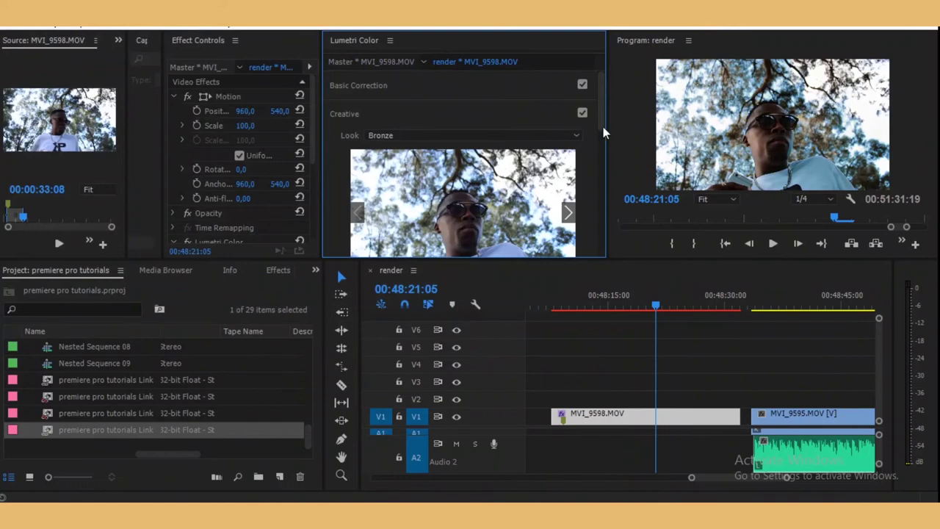
Move the playhead to 00:48:20:21, view the graded frame in the maximized Program monitor, and restore the panel layout.
drag(602, 112, 602, 152)
drag(654, 308, 652, 337)
click(638, 112)
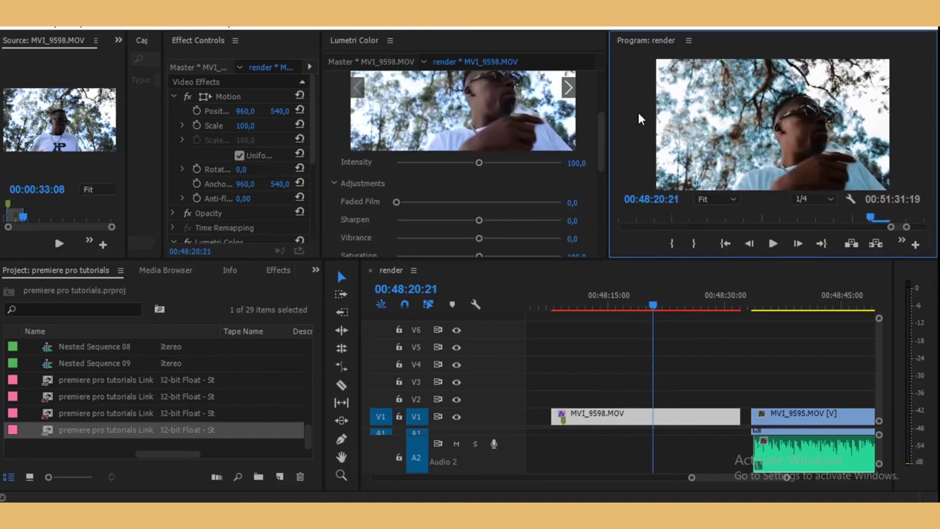
key(grave)
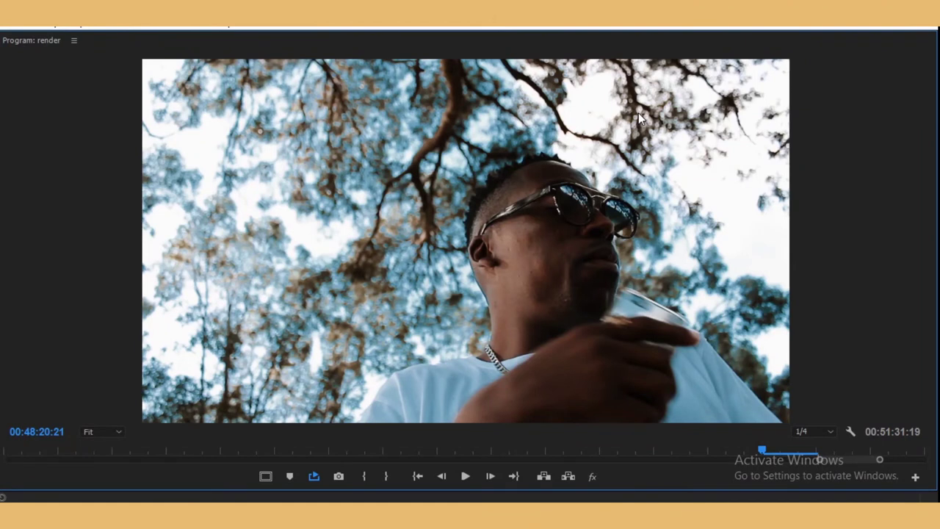
key(grave)
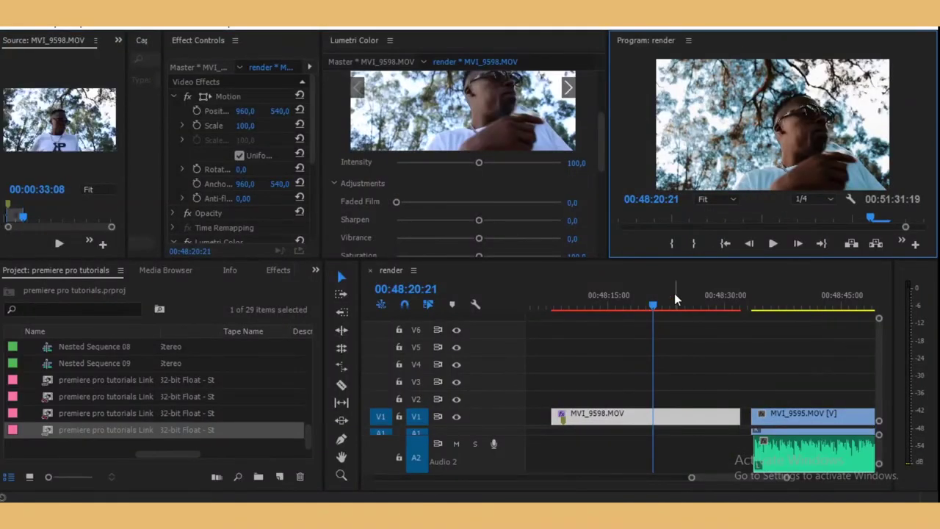
Lower the Creative look's Intensity to 54.9 at 00:48:19:11 and move the playhead to 00:48:19:24.
mouse_move(655, 307)
mouse_down()
mouse_move(615, 309)
mouse_move(643, 308)
mouse_up()
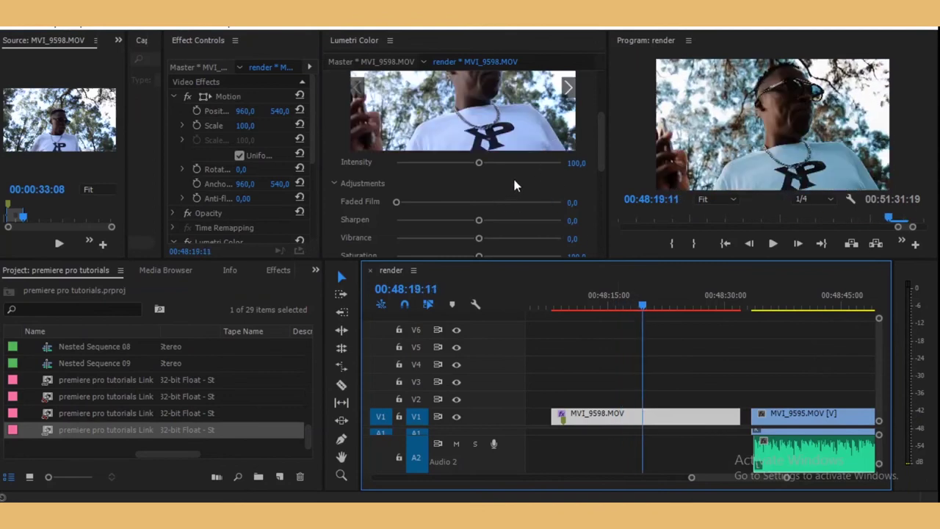
drag(478, 163, 440, 167)
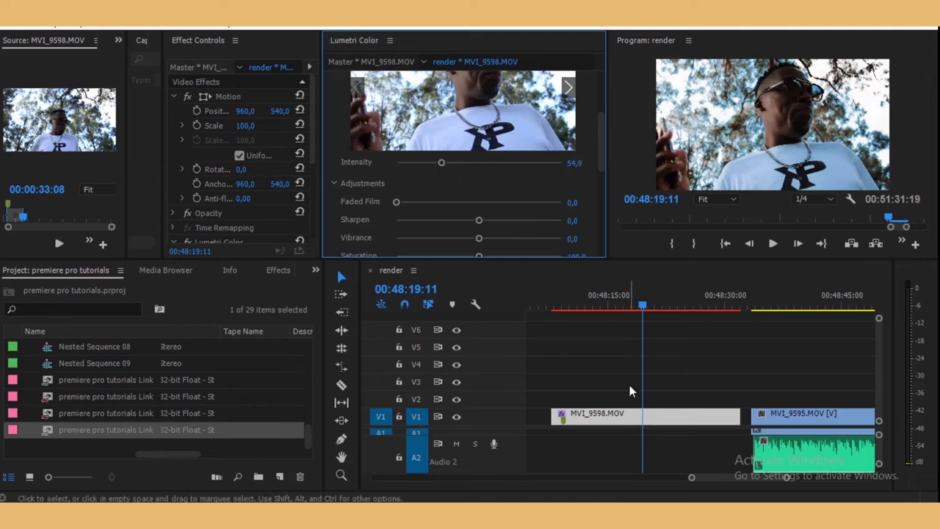
drag(644, 307, 650, 325)
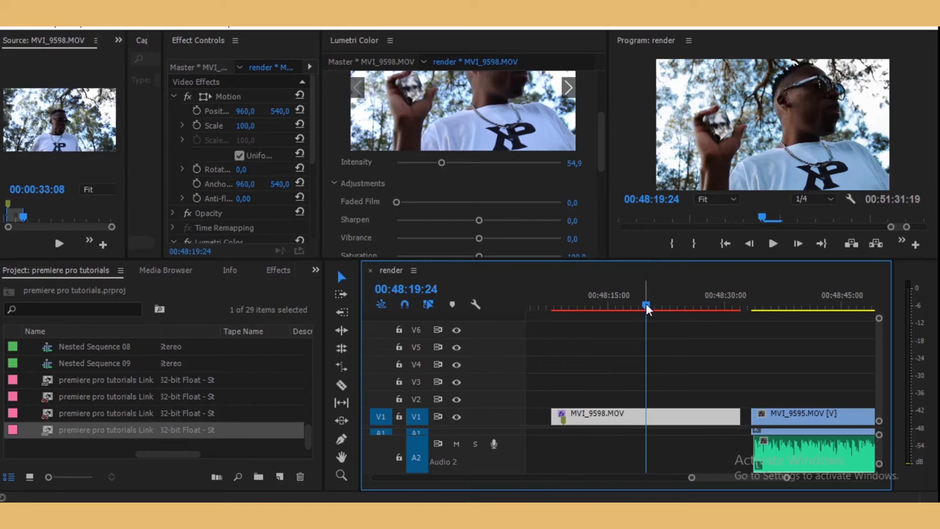
Look through the Creative adjustments, tint wheels and remaining Lumetri sections, and scrub the playhead to 00:48:18:20.
scroll(526, 168, up, 4)
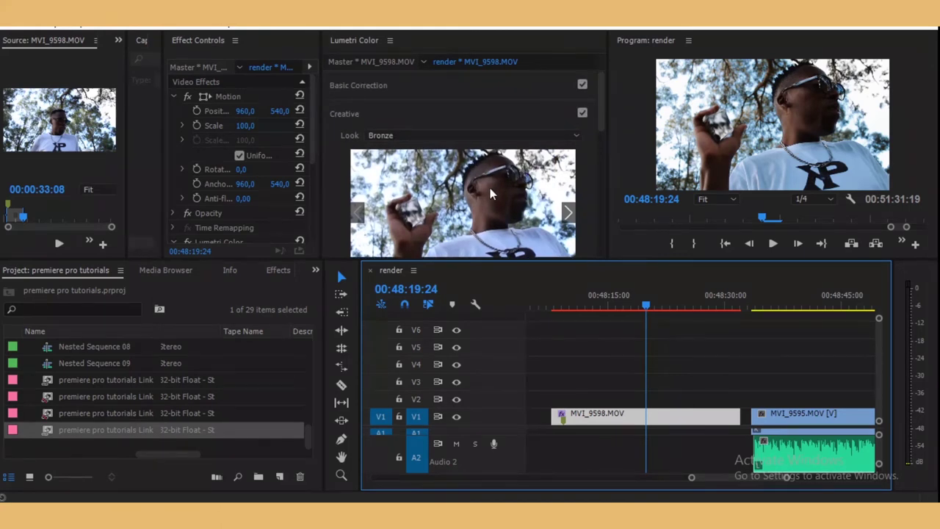
scroll(504, 182, down, 4)
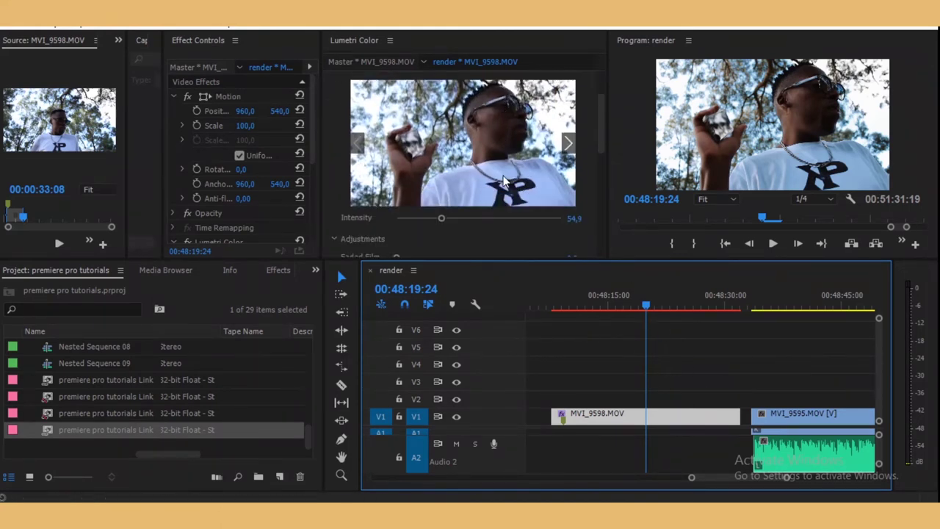
scroll(504, 182, down, 2)
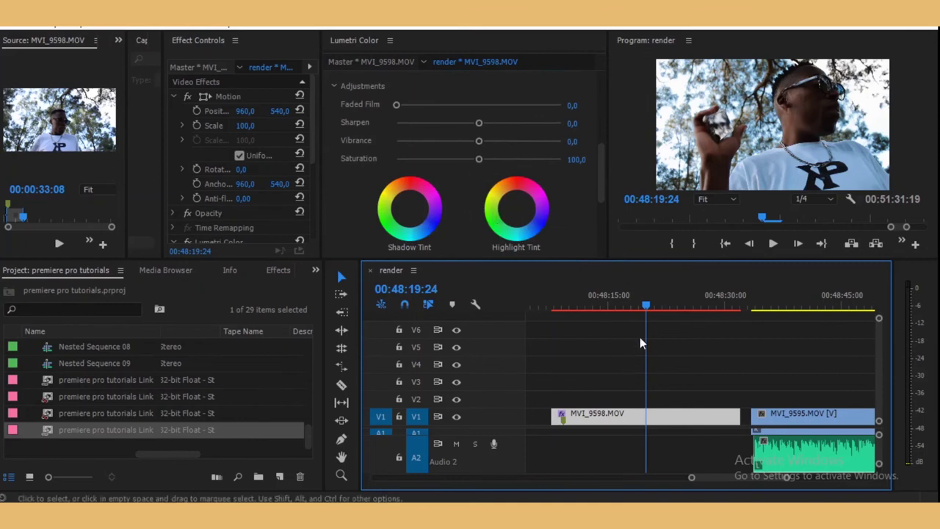
scroll(559, 220, down, 3)
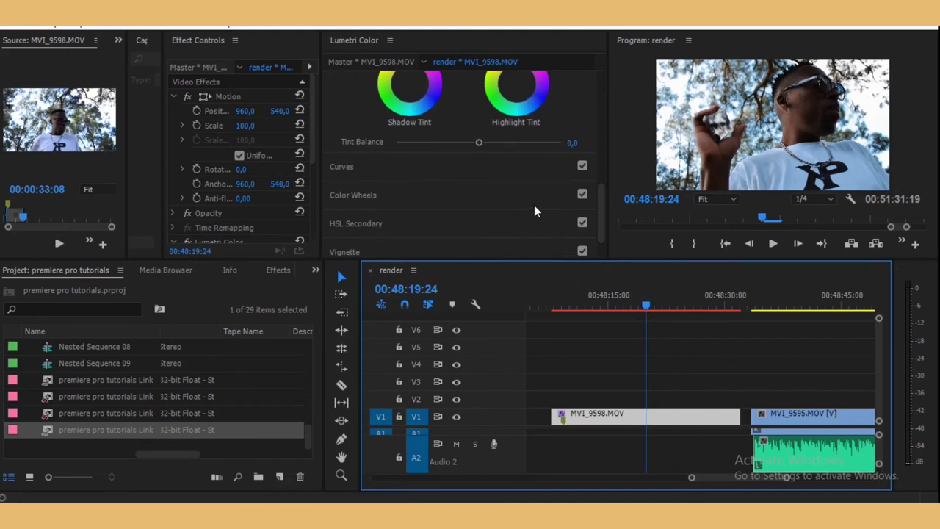
scroll(534, 206, down, 2)
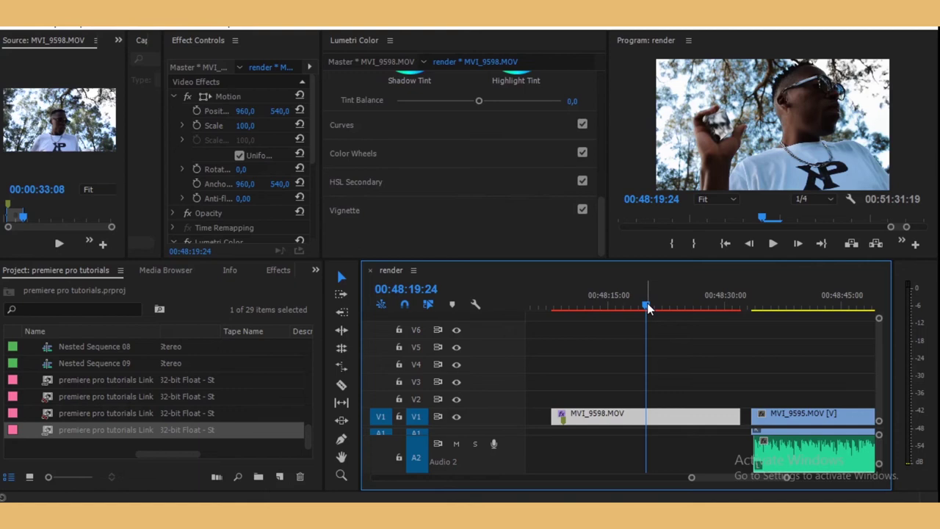
drag(647, 307, 680, 309)
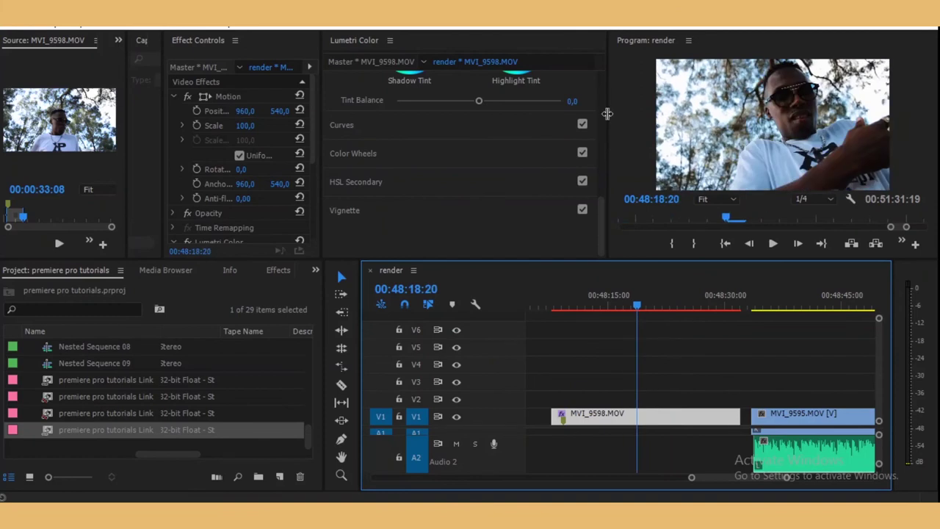
Widen the Program monitor by narrowing the Lumetri Color panel, and set the playback resolution to Full.
drag(605, 114, 513, 118)
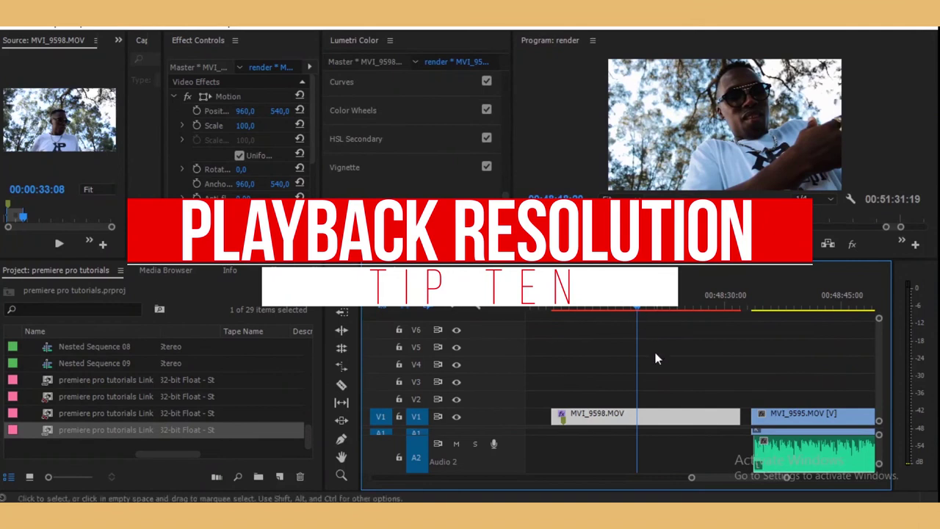
drag(512, 114, 349, 107)
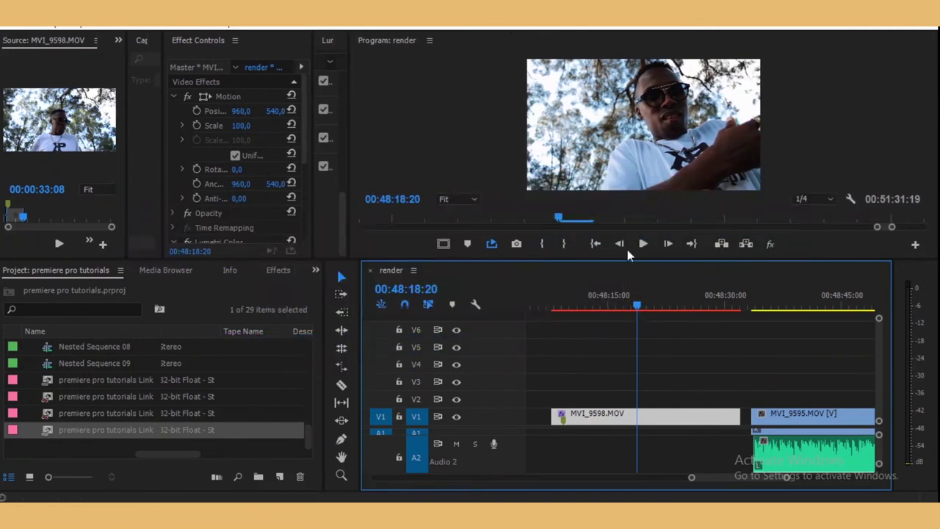
click(819, 199)
click(821, 213)
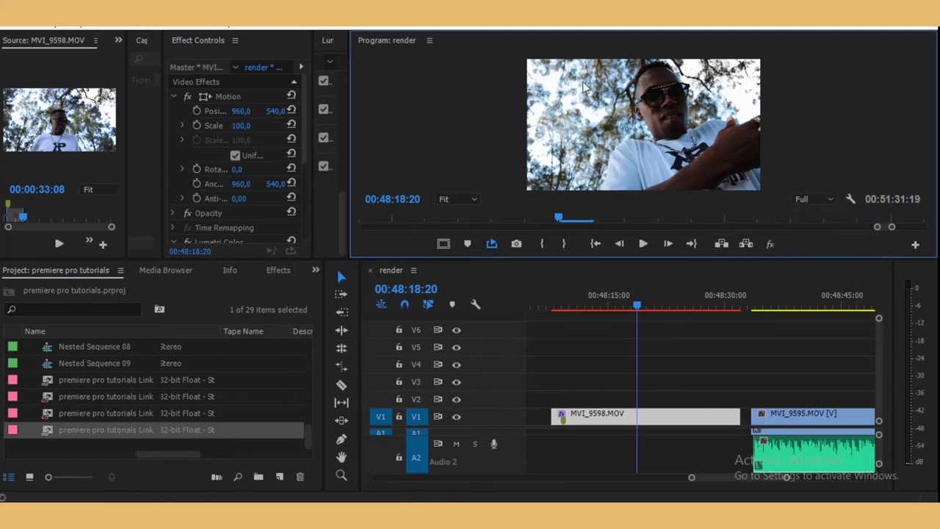
Play the MVI_9598 clip from 00:48:10:15 and stop playback at 00:48:15:00.
click(574, 309)
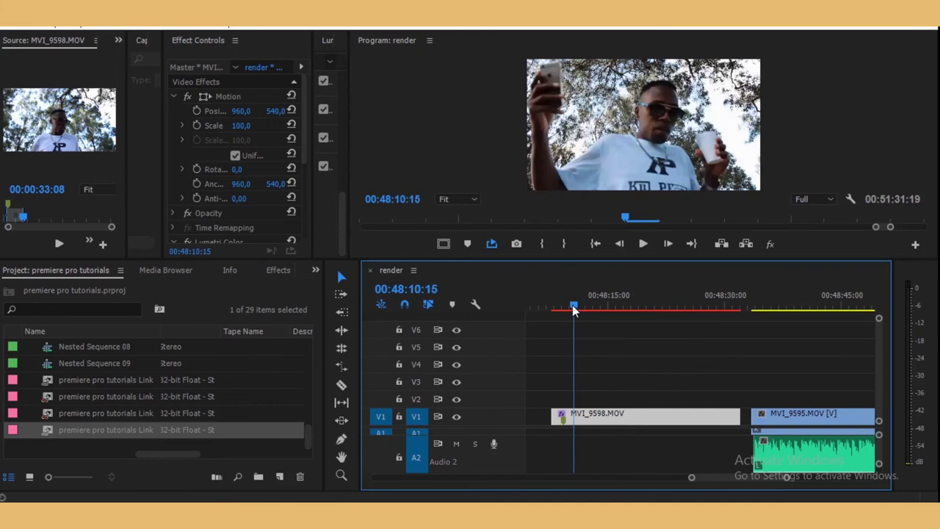
click(644, 243)
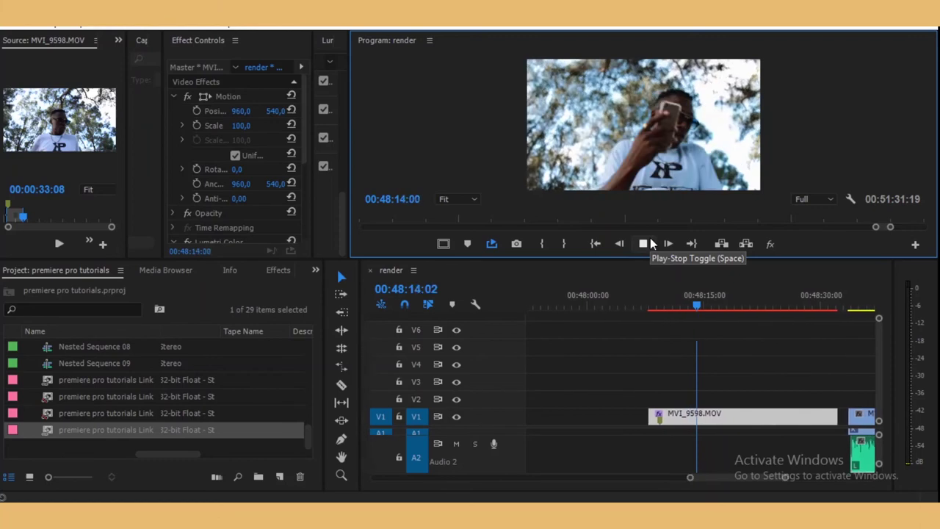
click(649, 239)
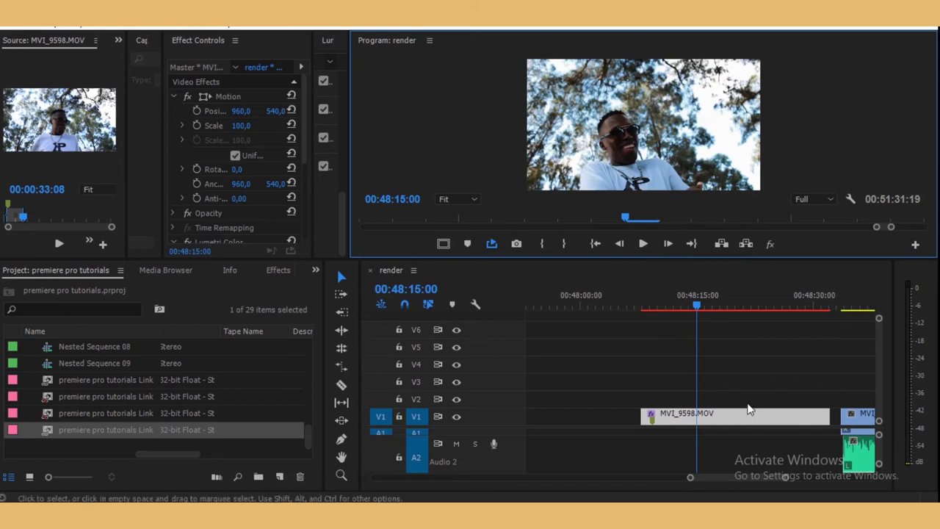
Review the playback resolution options of the Program monitor and set the resolution to 1/4.
click(806, 200)
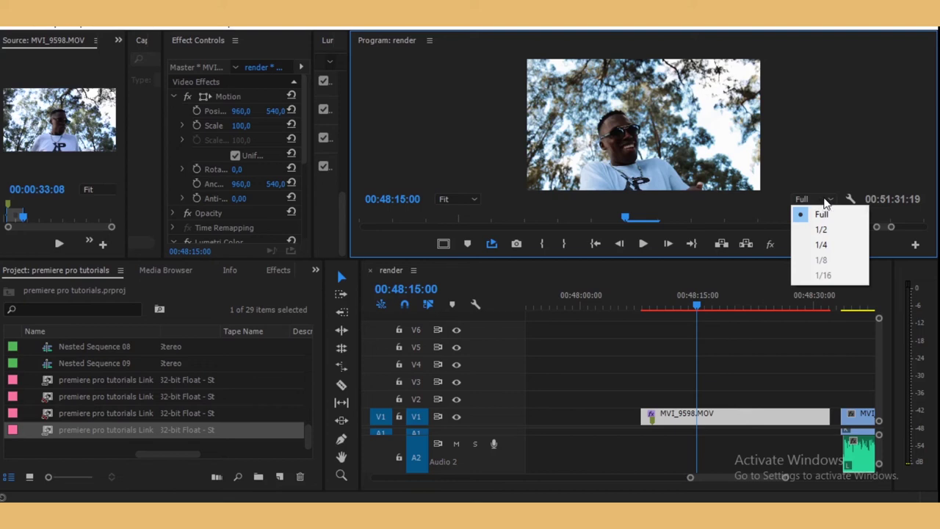
click(826, 201)
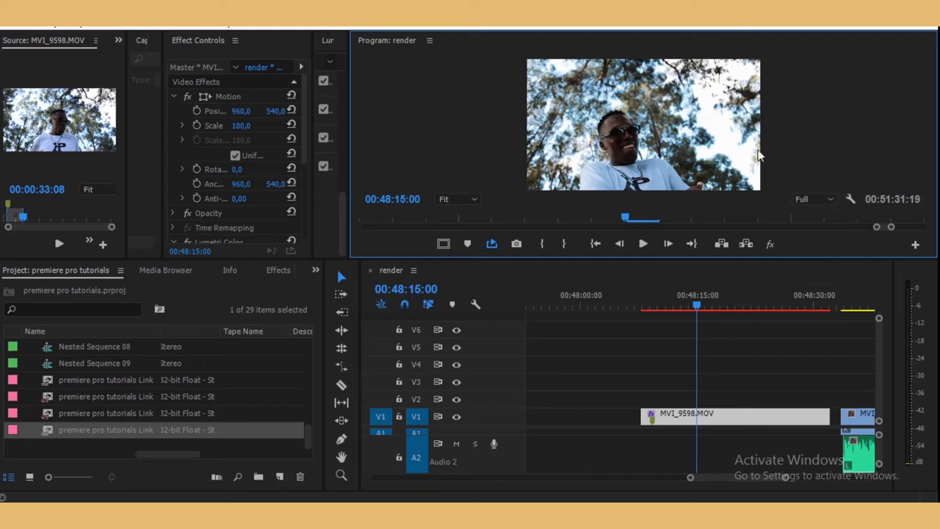
click(823, 201)
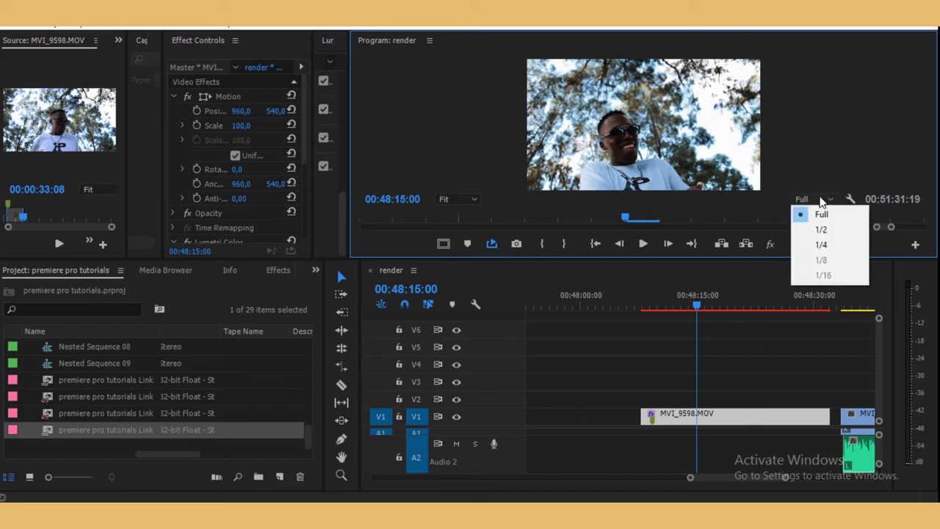
click(827, 246)
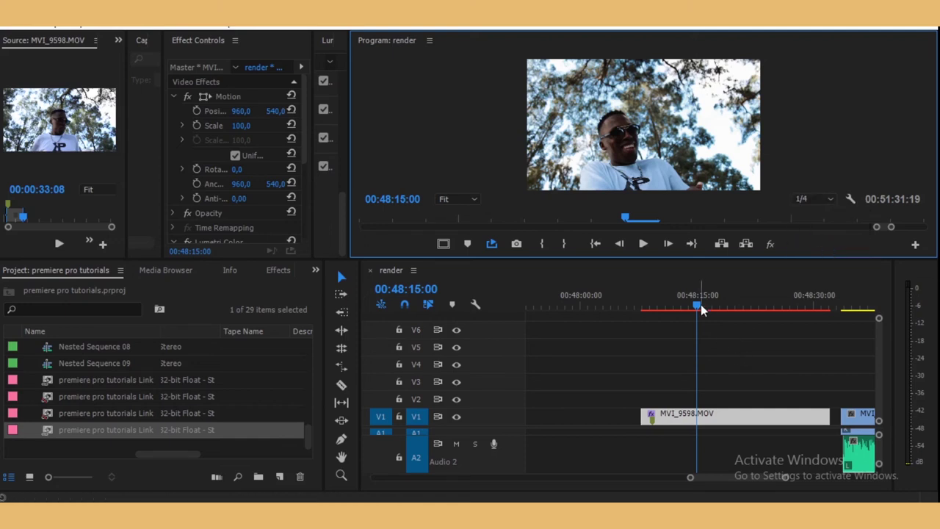
Set the Program monitor's playback resolution to 1/2 and play the MVI_9598 clip from 00:48:18:21.
drag(697, 307, 655, 306)
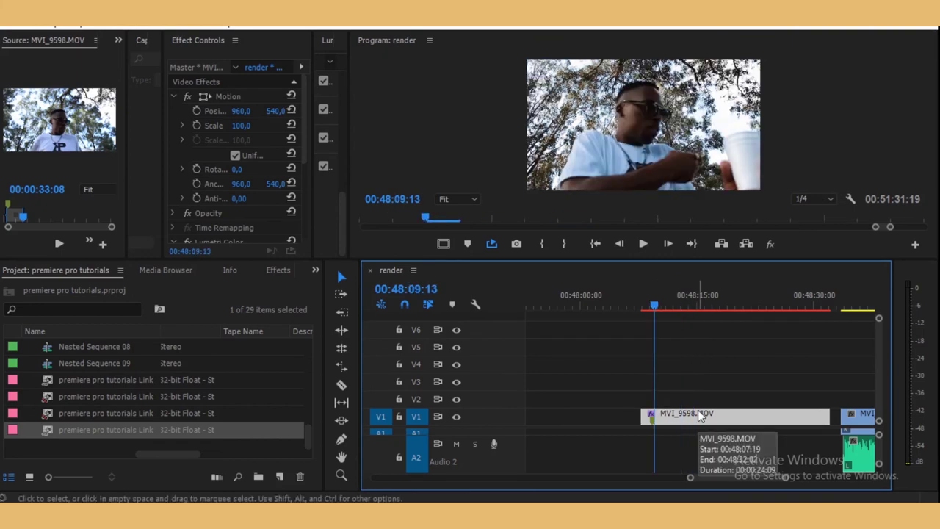
drag(698, 306, 693, 306)
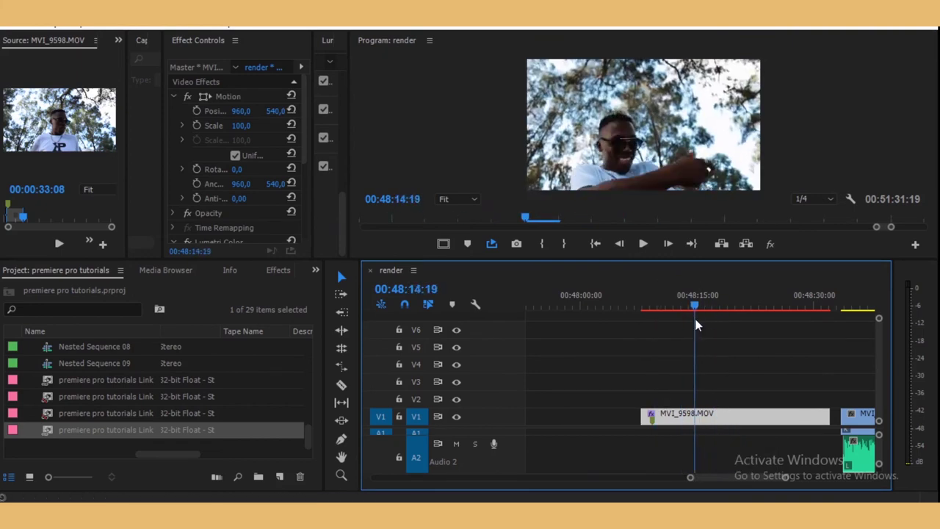
click(624, 219)
click(813, 198)
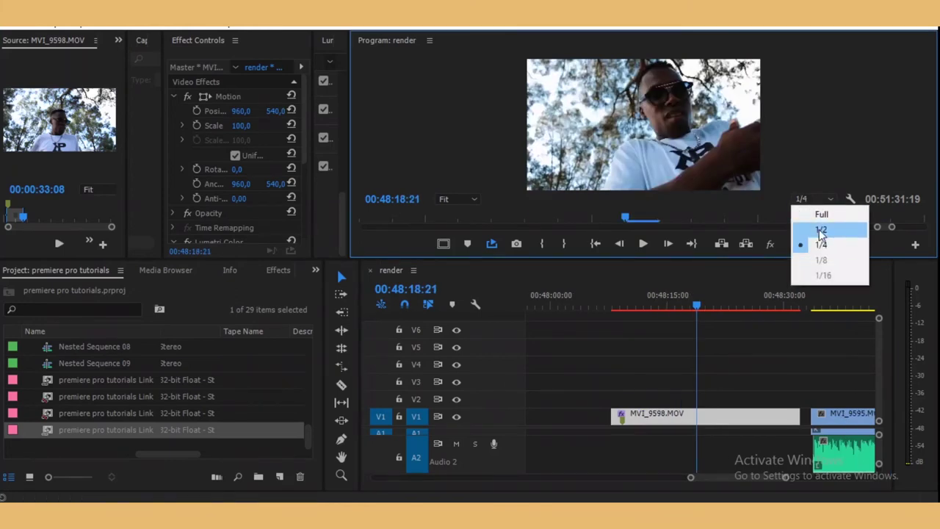
click(808, 228)
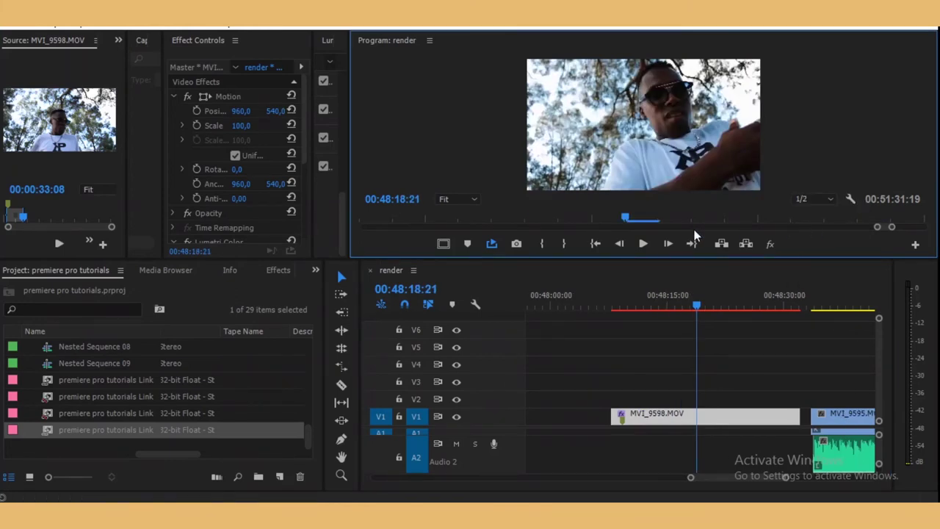
click(643, 244)
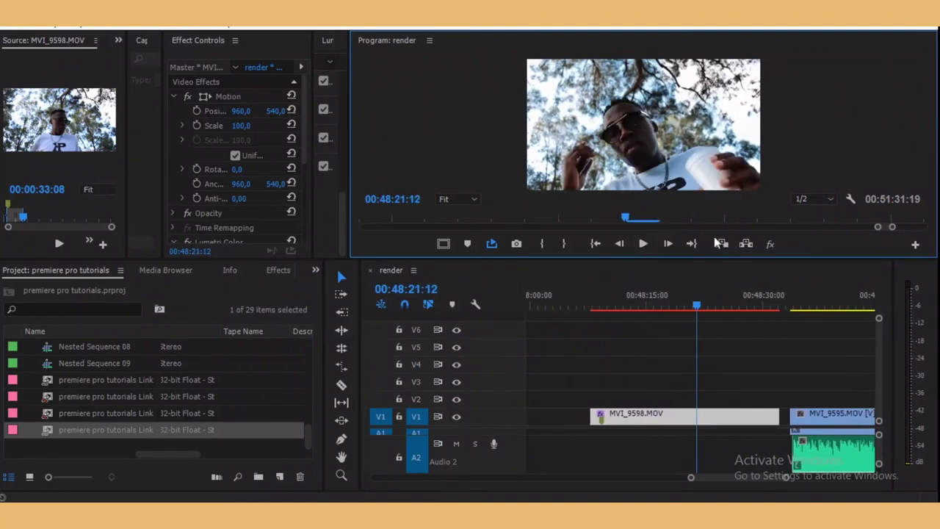
Set the playback resolution to 1/4, move the playhead to 00:48:18:08 and save the project.
click(812, 199)
click(823, 245)
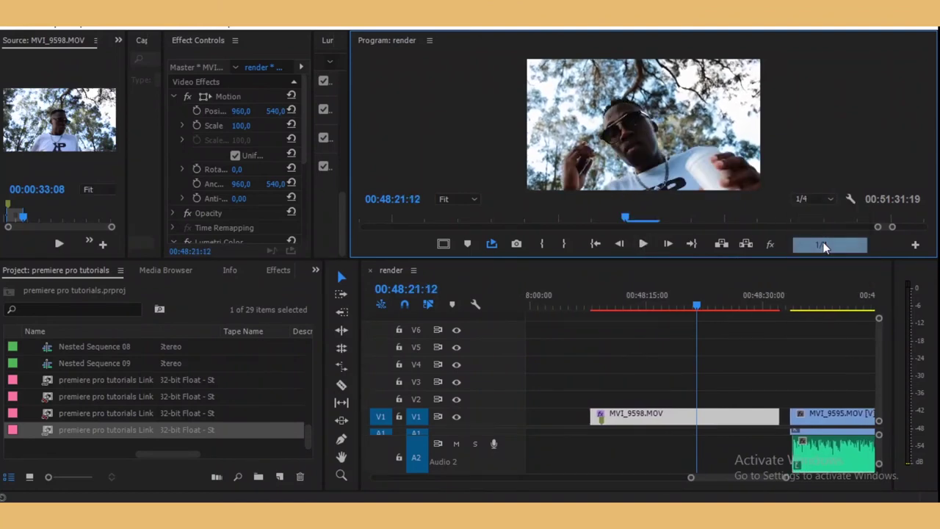
mouse_move(684, 306)
mouse_down()
mouse_move(737, 307)
mouse_move(614, 308)
mouse_move(670, 308)
mouse_up()
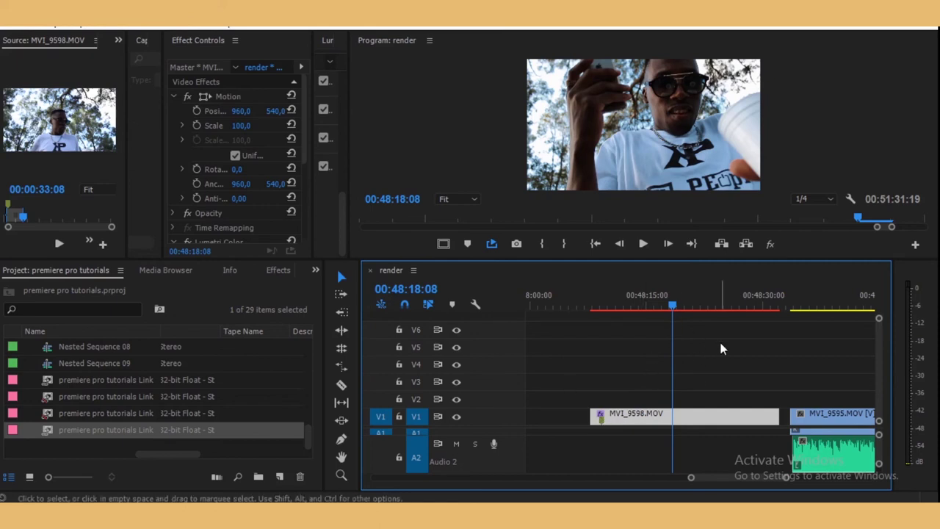
key(ctrl+s)
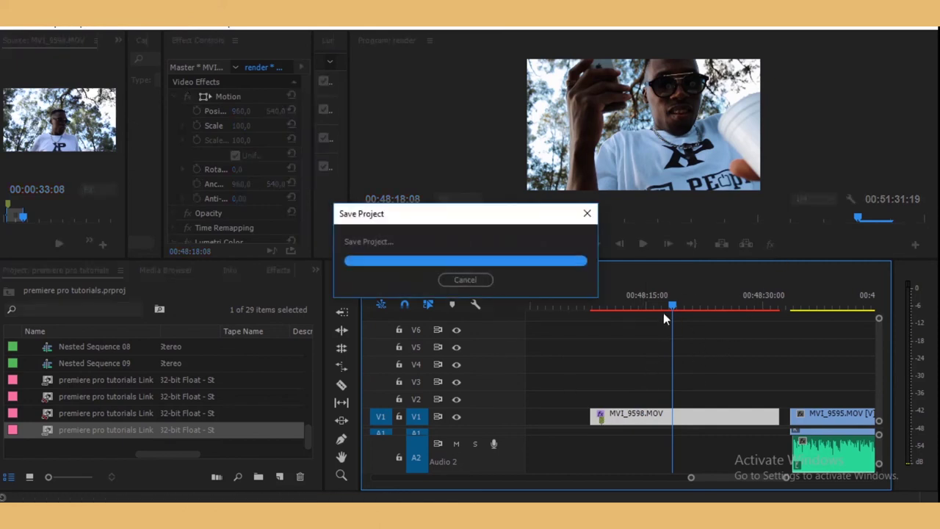
Preview the MVI_9598 clip from 00:48:15:14 with Global FX Mute on, stopping playback at 00:48:17:23.
drag(674, 304, 696, 314)
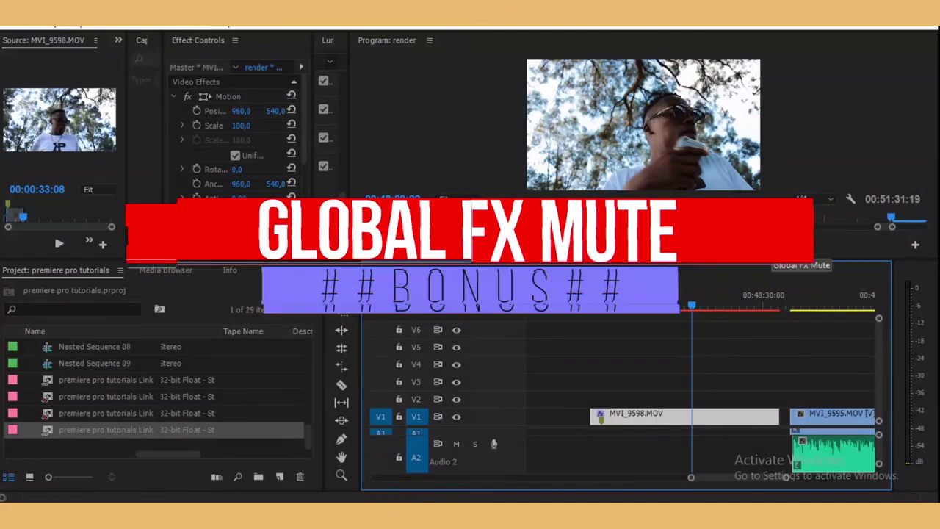
click(684, 306)
drag(683, 304, 650, 314)
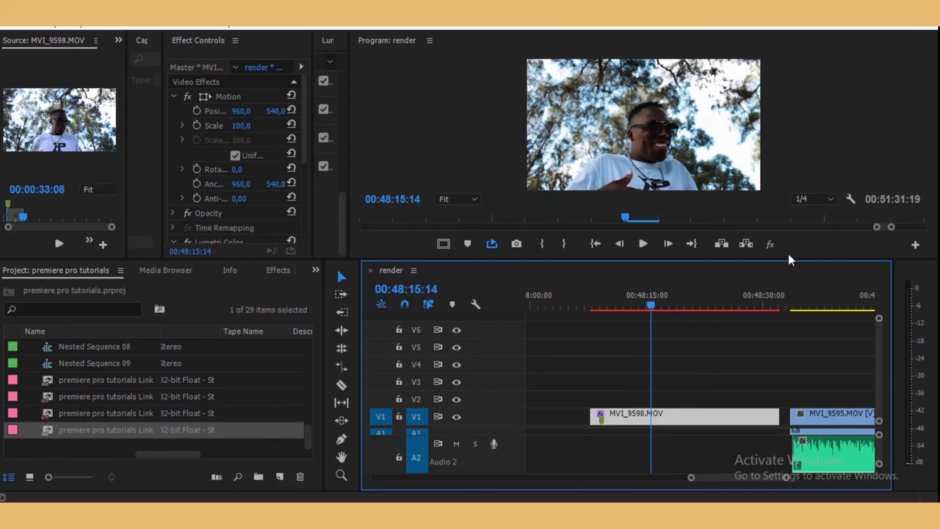
click(768, 245)
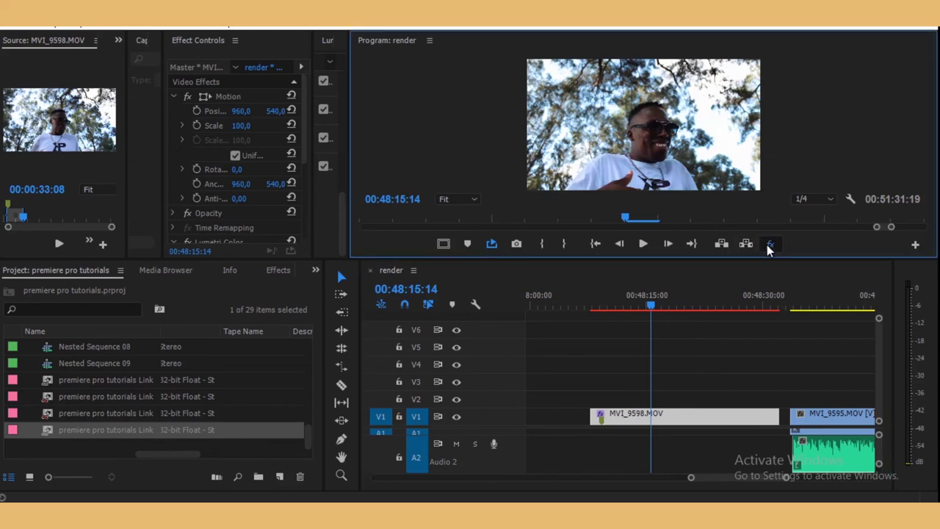
click(768, 244)
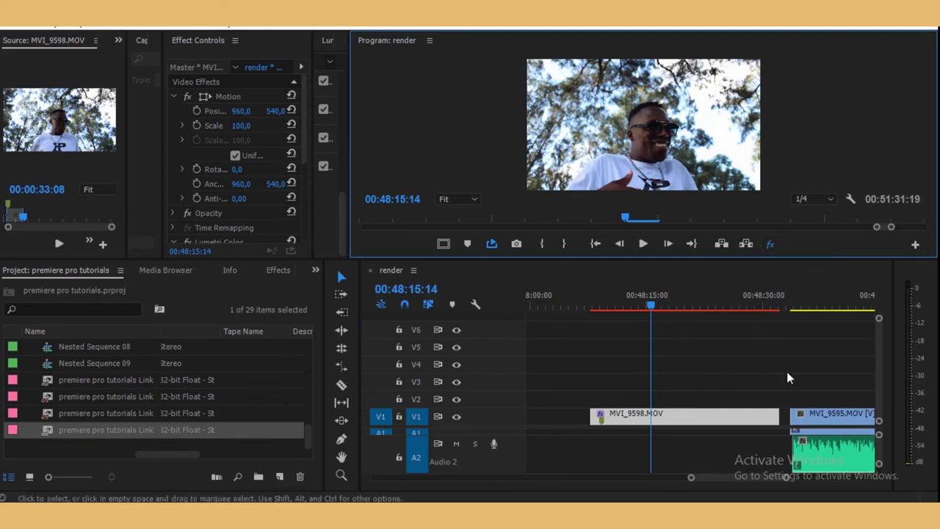
click(641, 244)
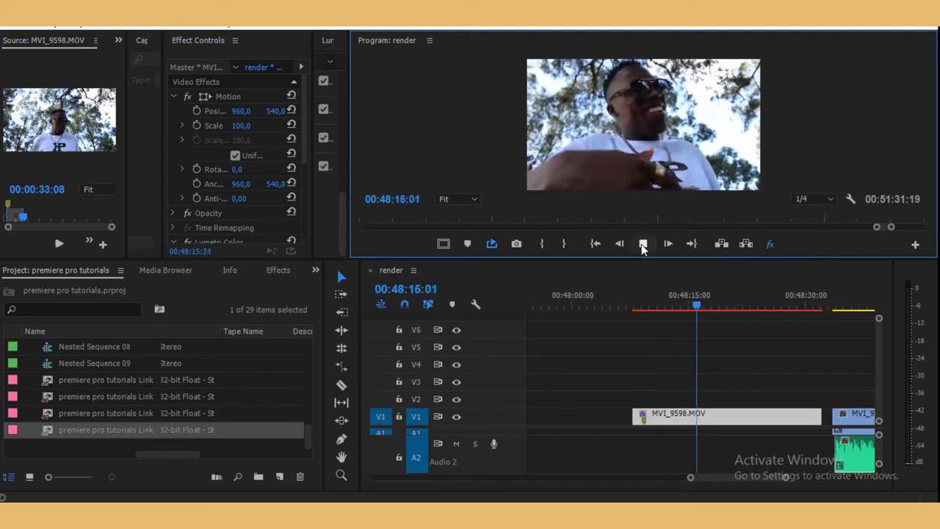
click(642, 243)
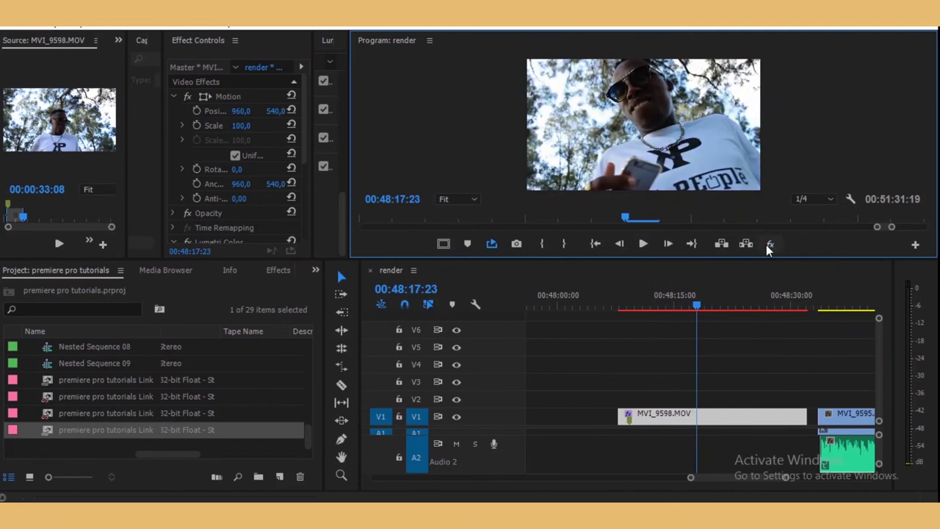
Review the Program monitor's Button Editor, and scrub through the MVI_9598 clip while checking Global FX Mute.
click(915, 245)
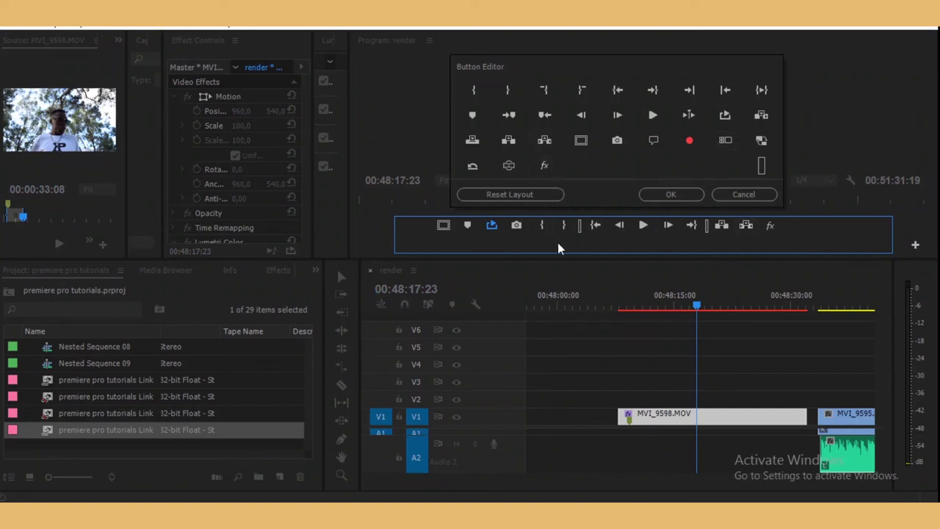
key(Return)
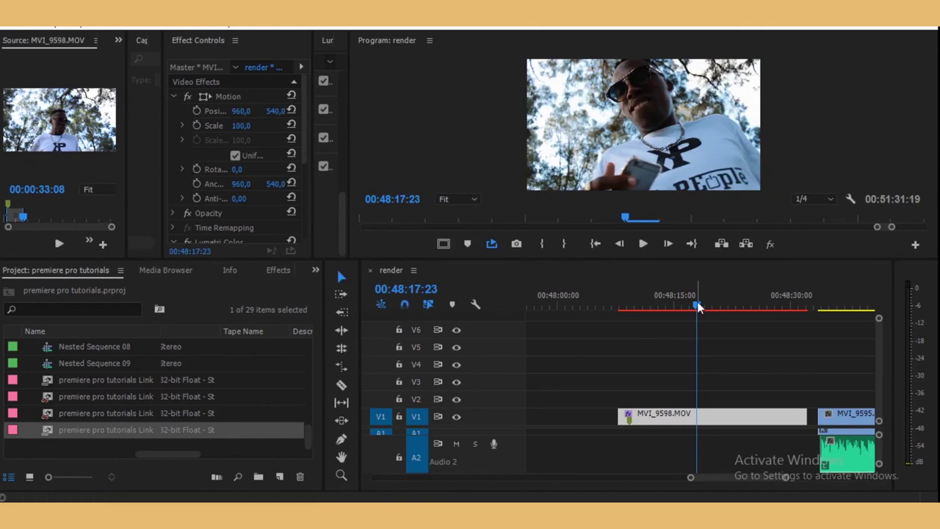
click(768, 245)
drag(701, 307, 754, 323)
click(663, 332)
drag(663, 337, 758, 339)
mouse_move(676, 358)
mouse_down()
mouse_move(727, 355)
mouse_move(678, 363)
mouse_up()
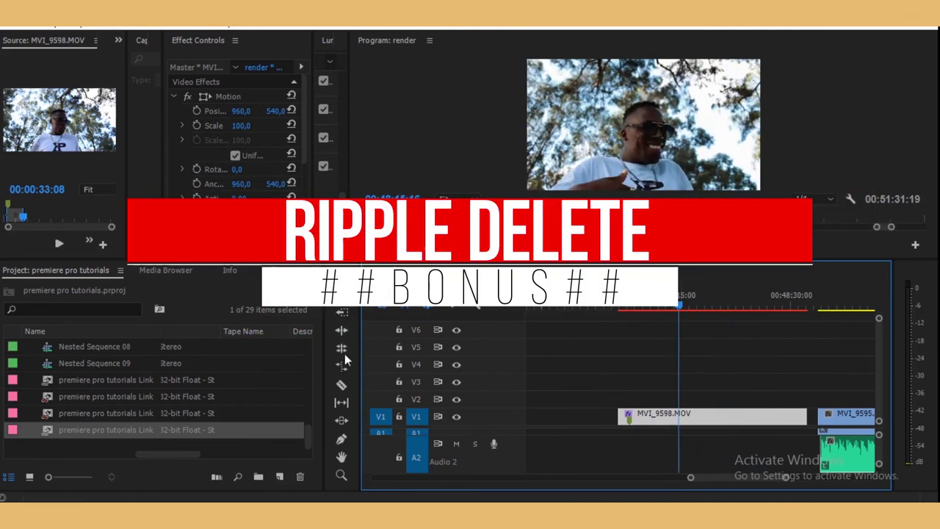
Split the MVI_9598 clip at two points with the Razor tool, the second at 00:48:21:02, and delete the middle segment.
click(342, 384)
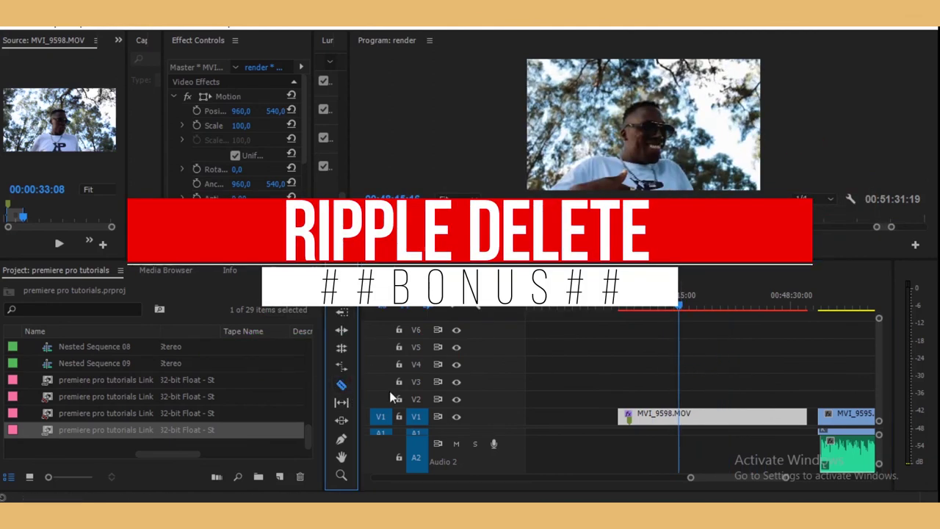
click(681, 416)
click(721, 309)
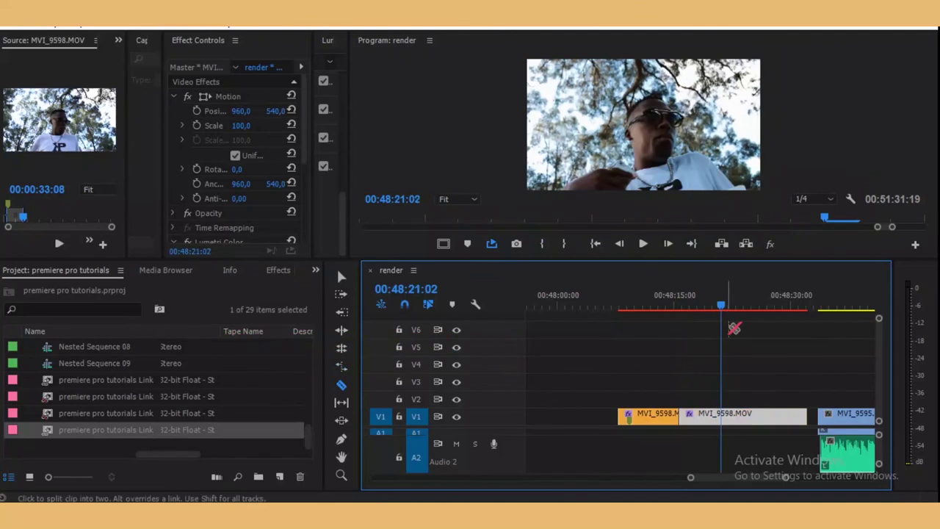
click(722, 416)
click(341, 276)
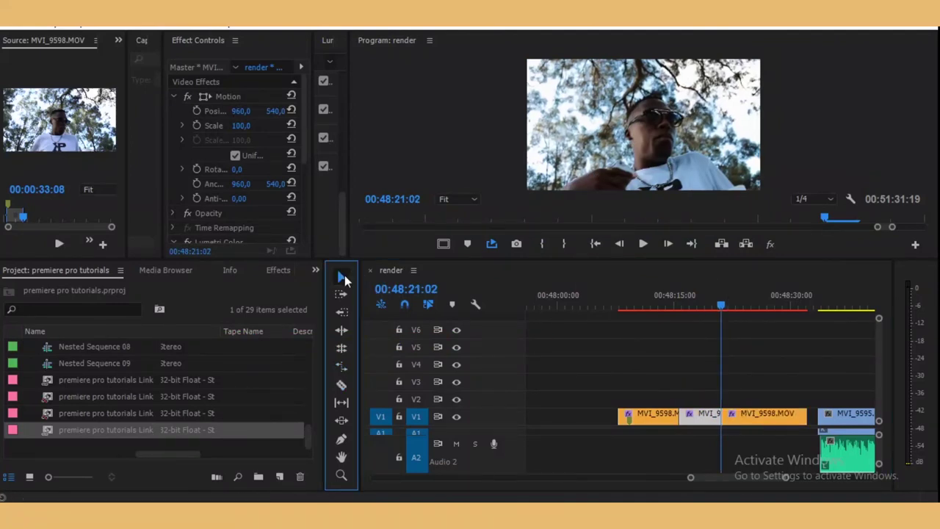
click(705, 417)
key(Delete)
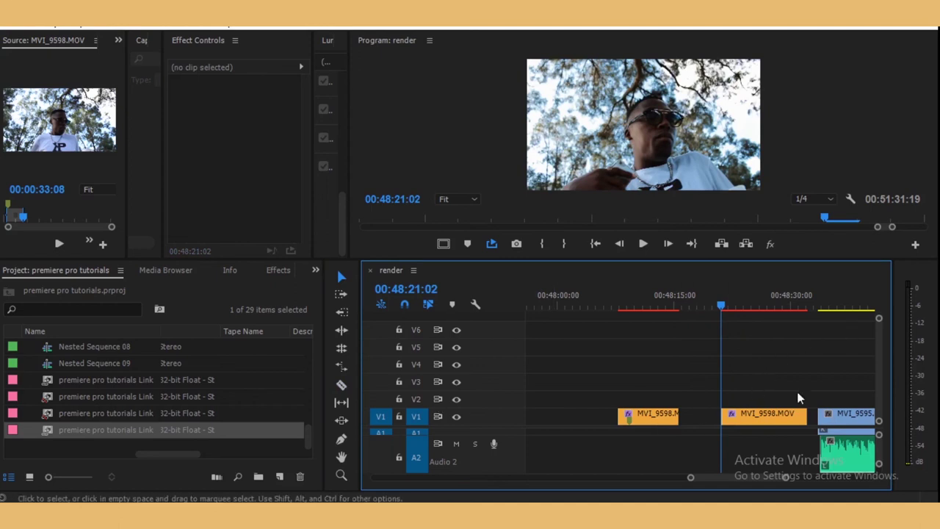
Try closing the gap by moving the last MVI_9598 segment against the first, and undo the edits back to the unsplit clip.
key(ctrl+z)
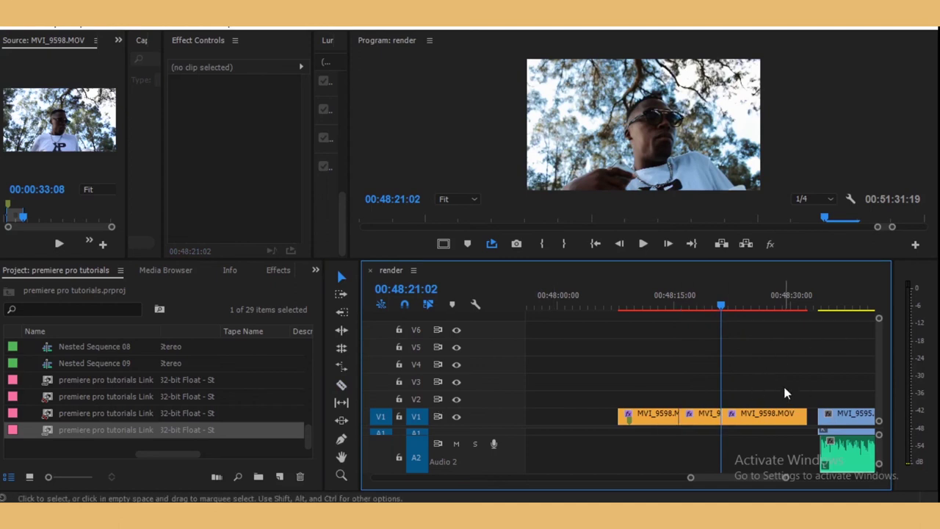
key(ctrl+z)
drag(784, 416, 744, 428)
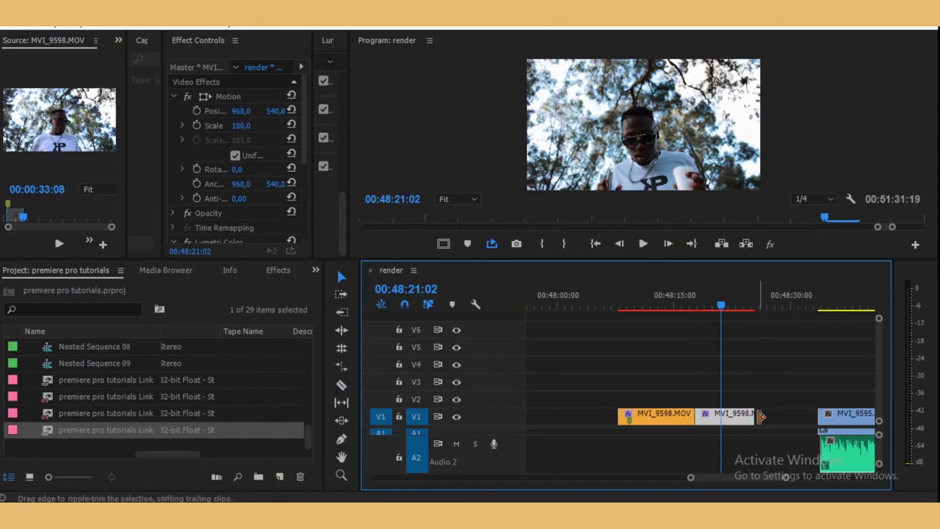
key(ctrl+z)
click(759, 422)
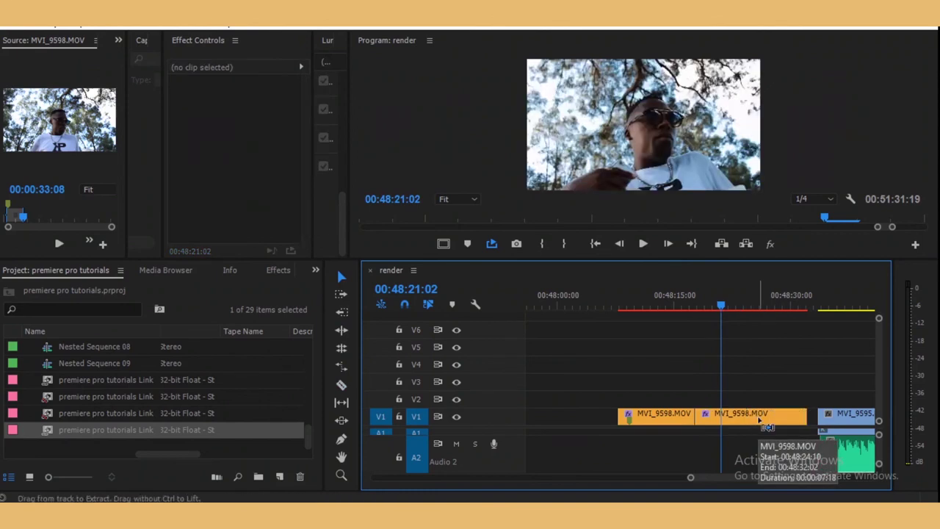
key(ctrl+z)
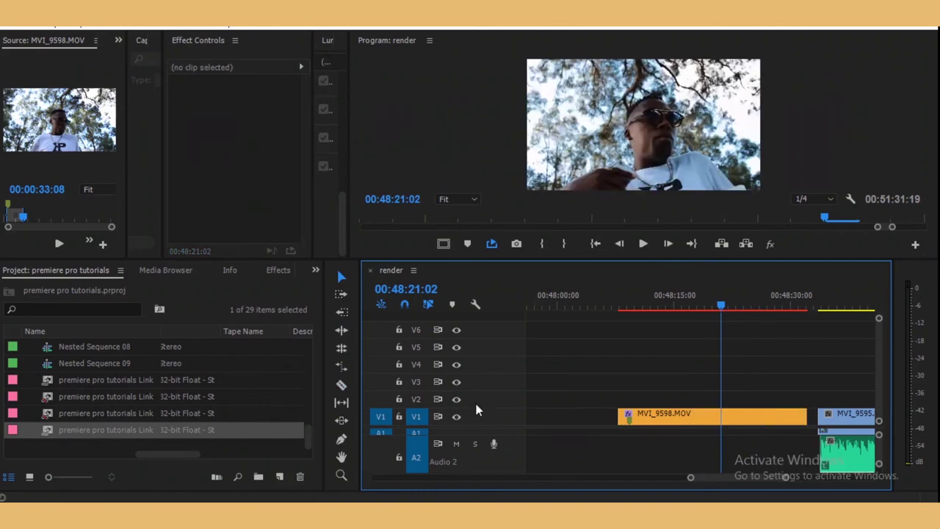
Split the MVI_9598 clip into three segments with the Razor tool, making the first cut at 00:48:17:13.
click(342, 385)
click(694, 417)
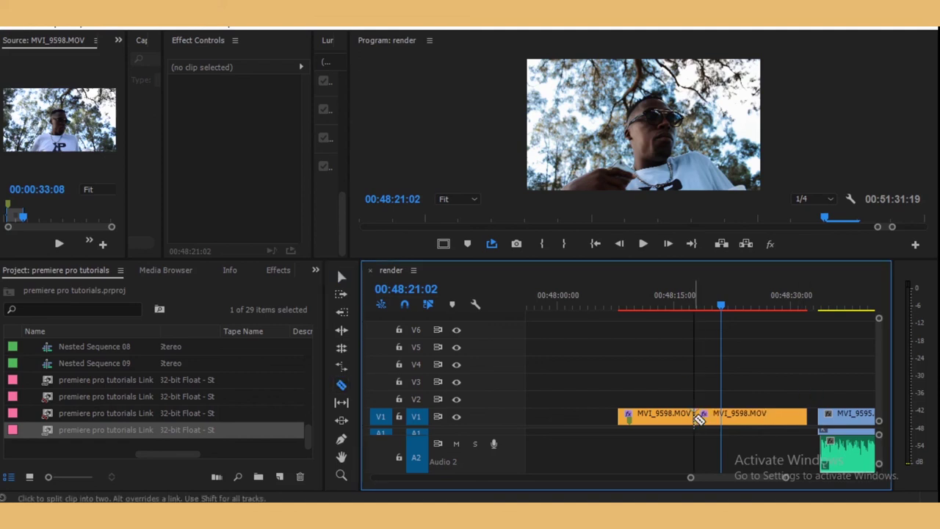
click(740, 416)
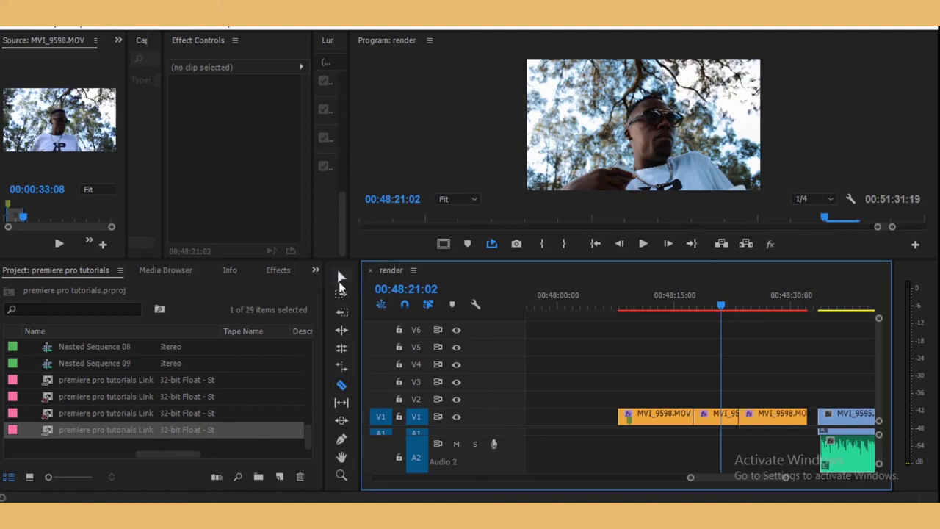
click(341, 276)
Ripple delete the middle MVI_9598 segment and select the first remaining segment.
click(711, 415)
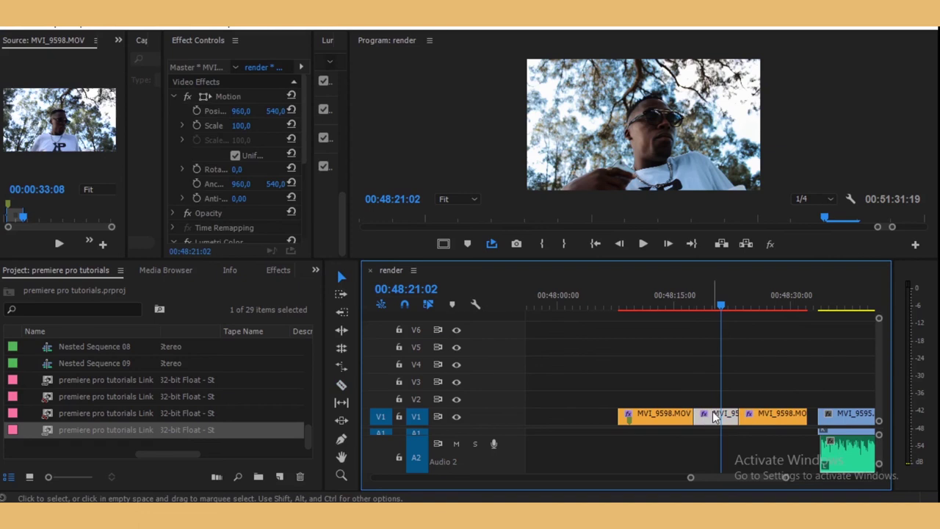
right_click(712, 416)
click(760, 97)
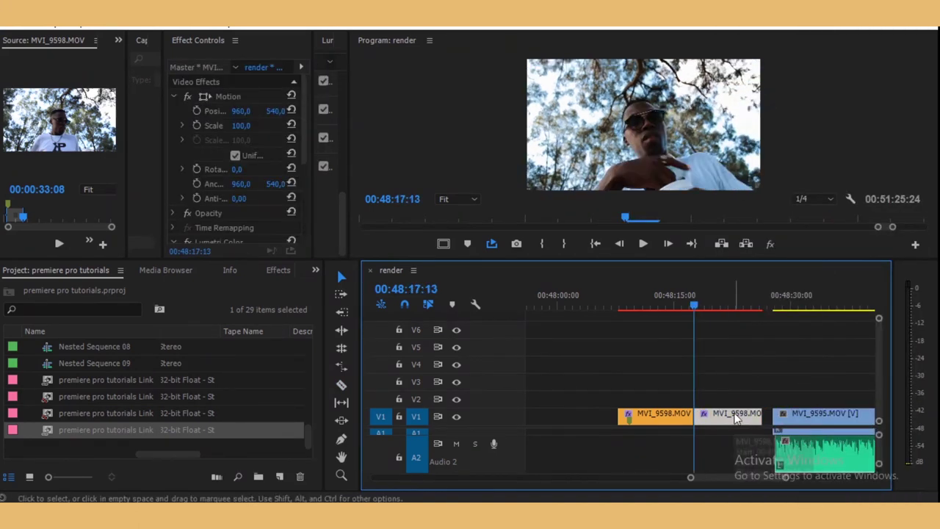
click(679, 419)
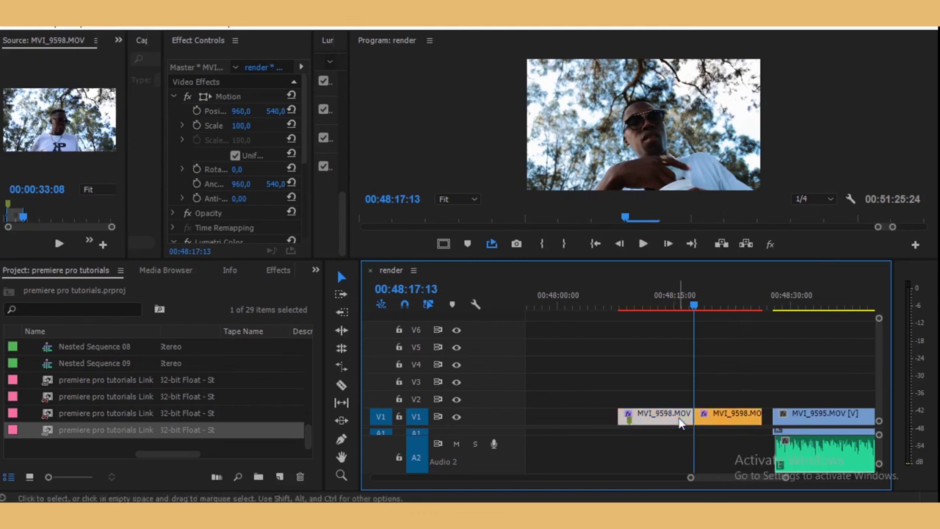